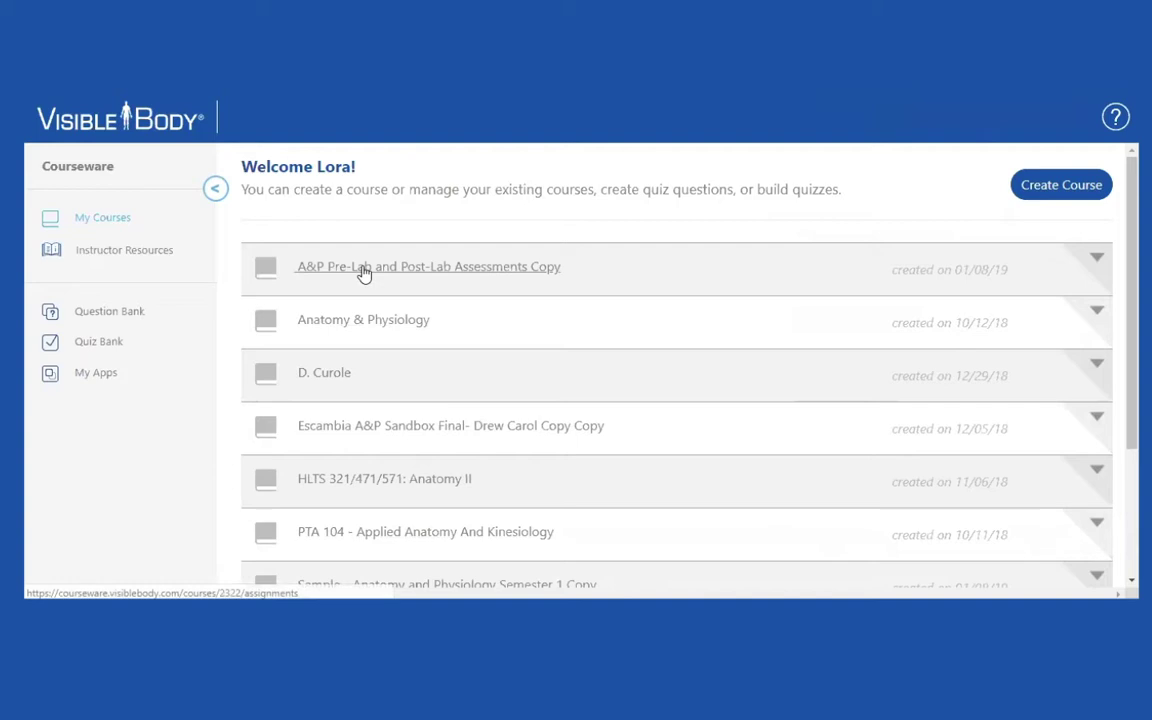
pyautogui.scroll(-2, 362, 335)
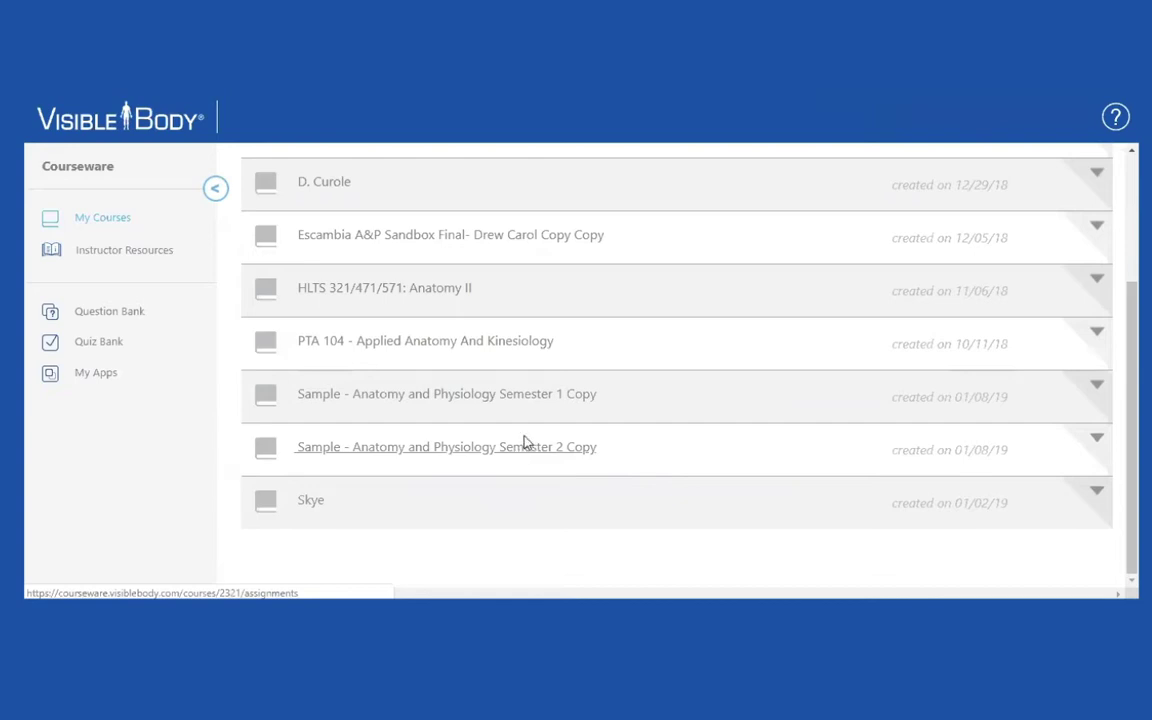
pyautogui.click(529, 395)
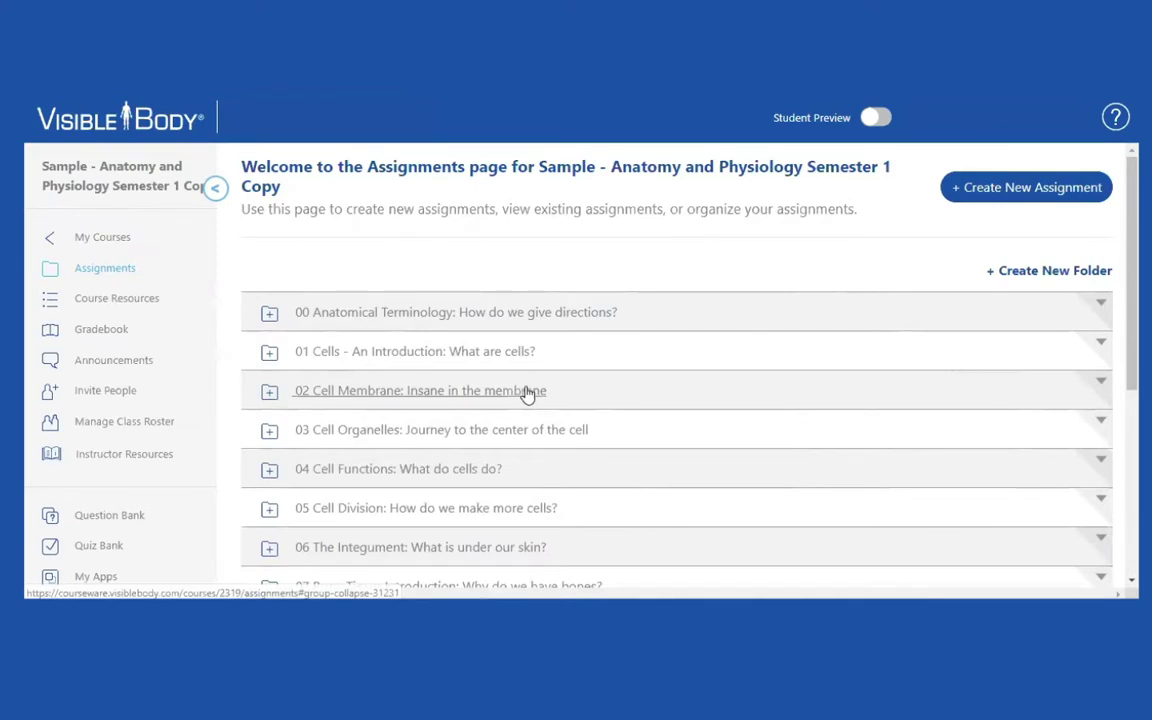
pyautogui.click(527, 392)
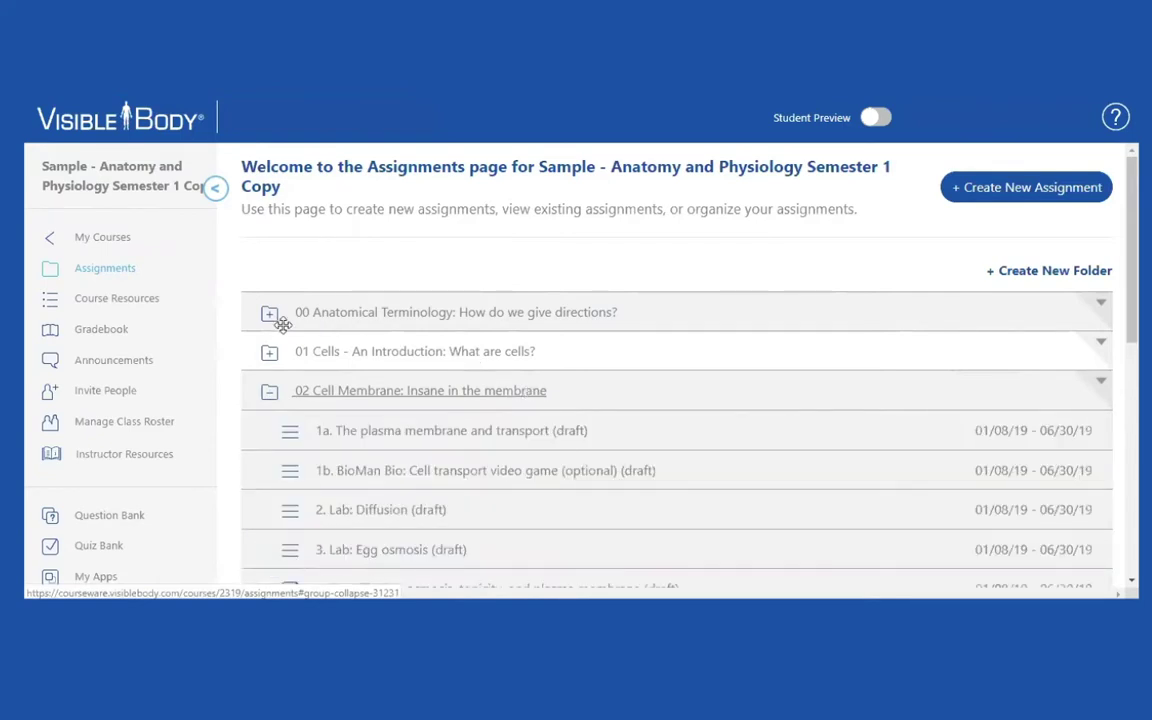
# Step: Return to the course list and open the Anatomy & Physiology course's assignments
pyautogui.click(120, 237)
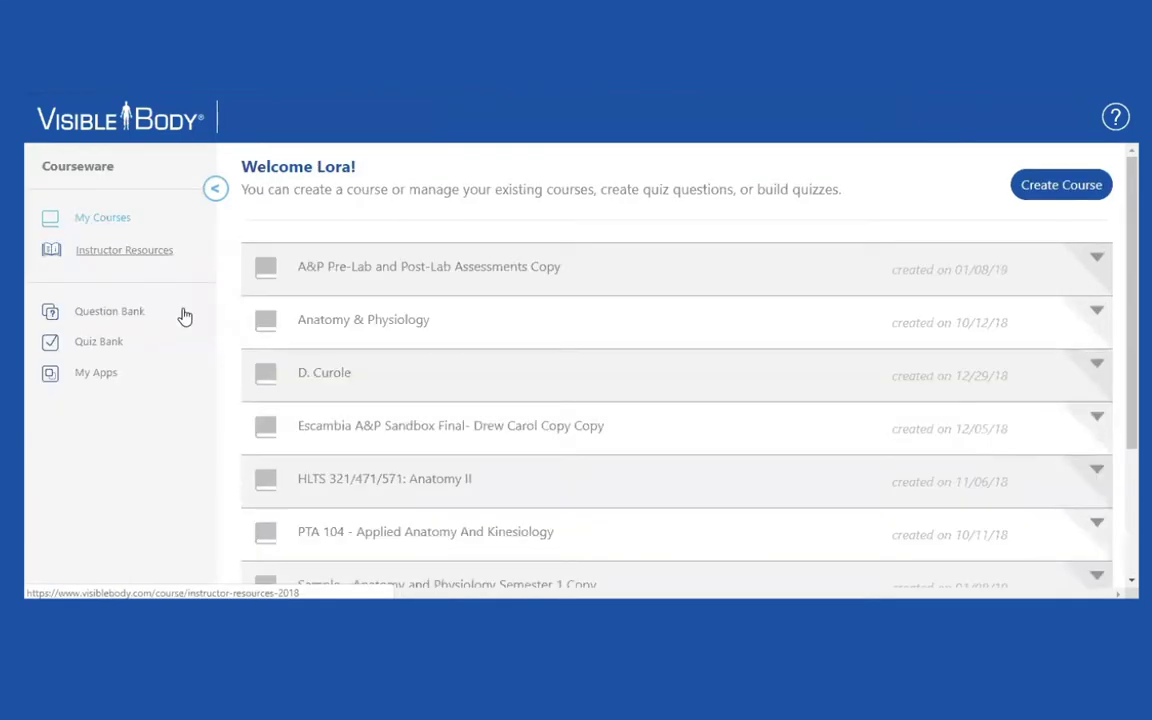
pyautogui.click(316, 324)
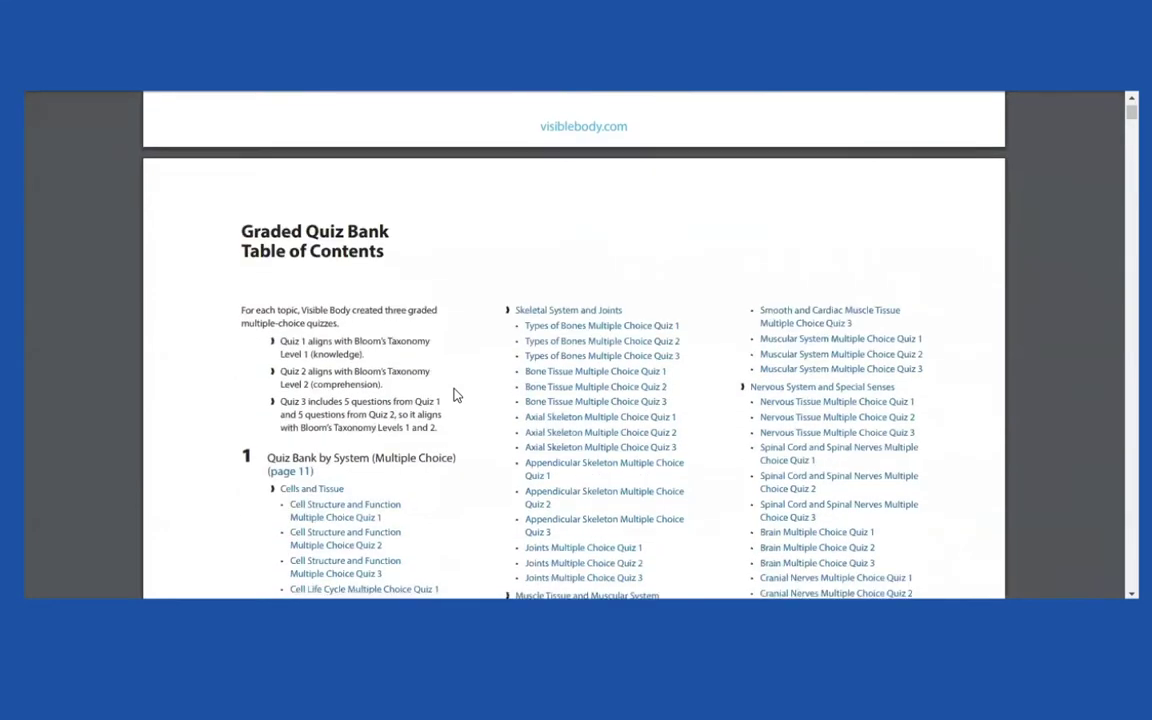
pyautogui.scroll(-5, 493, 300)
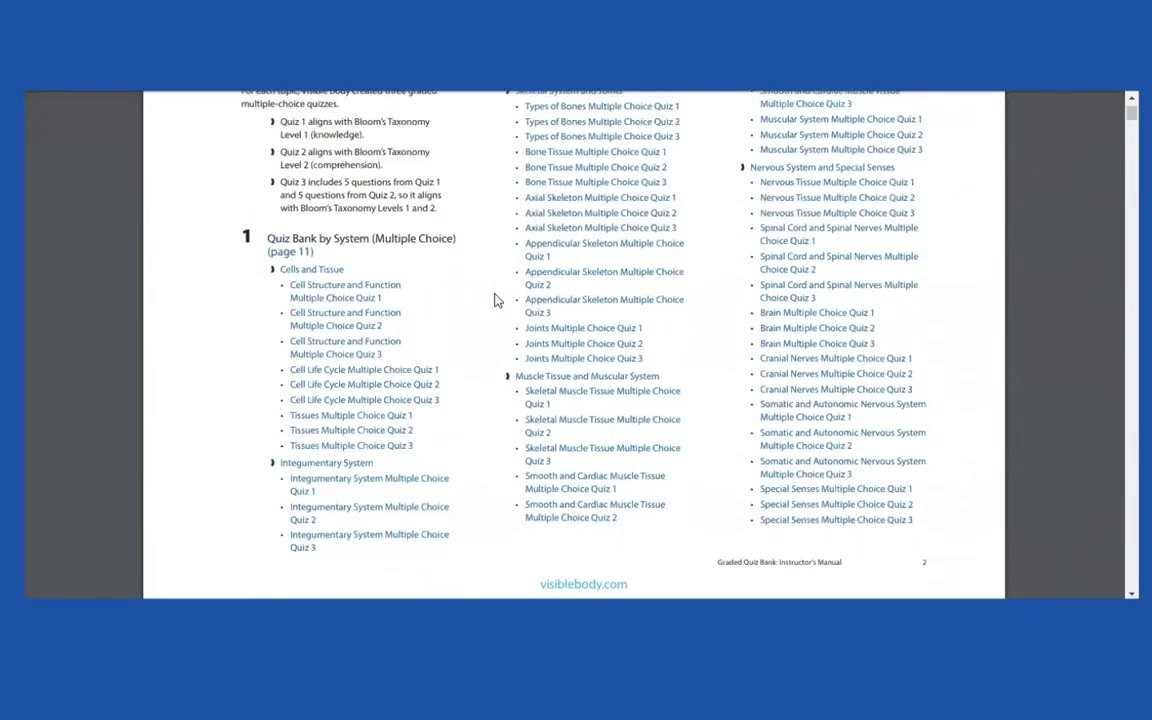
# Step: Scroll the manual's contents to section 5, A&P Pre-Lab and Post-Lab Quizzes (page 163)
pyautogui.scroll(1, 493, 300)
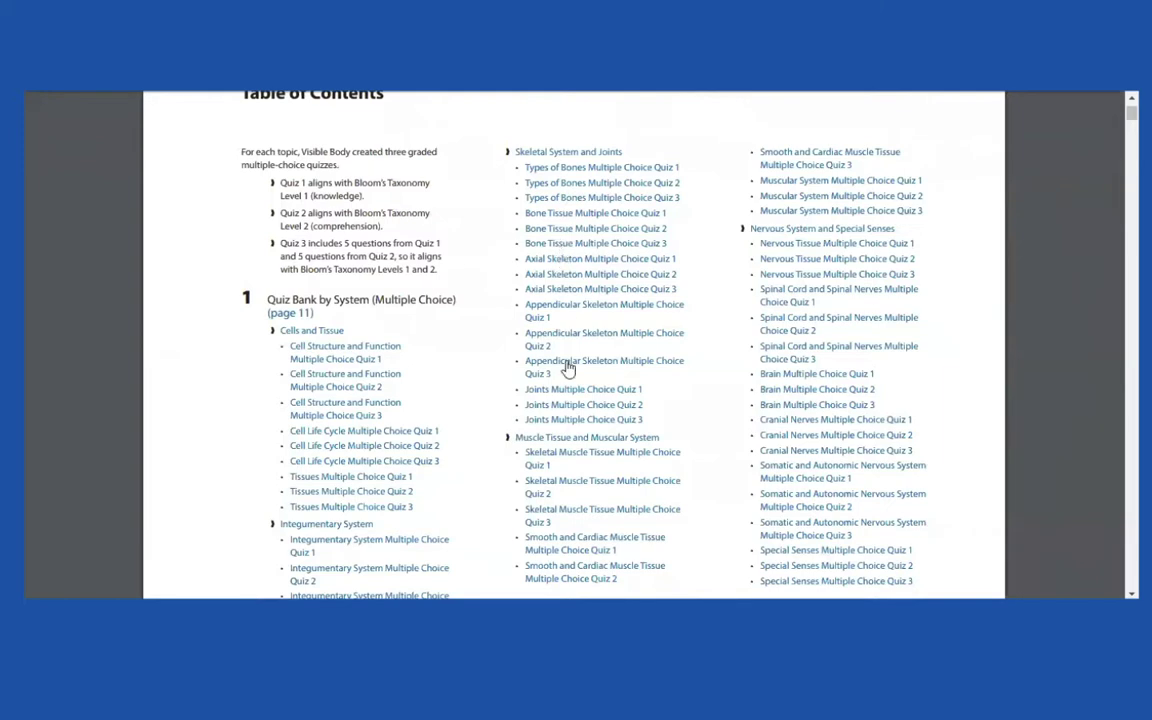
pyautogui.scroll(-10, 570, 375)
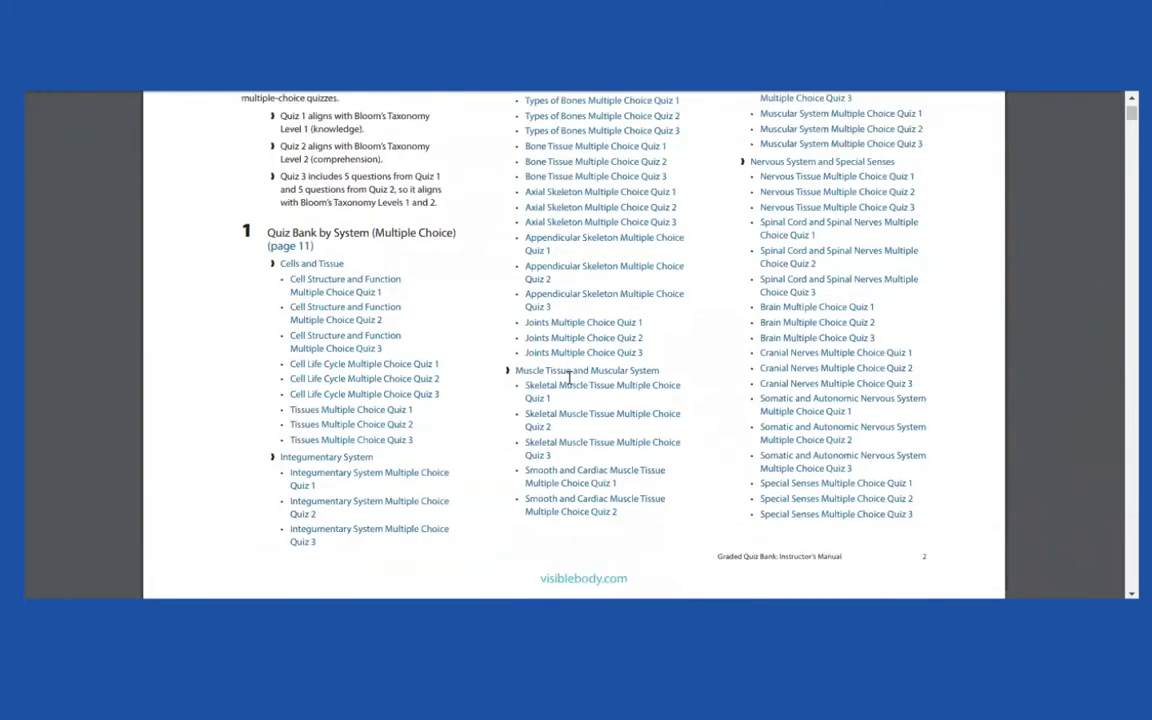
pyautogui.scroll(-15, 573, 366)
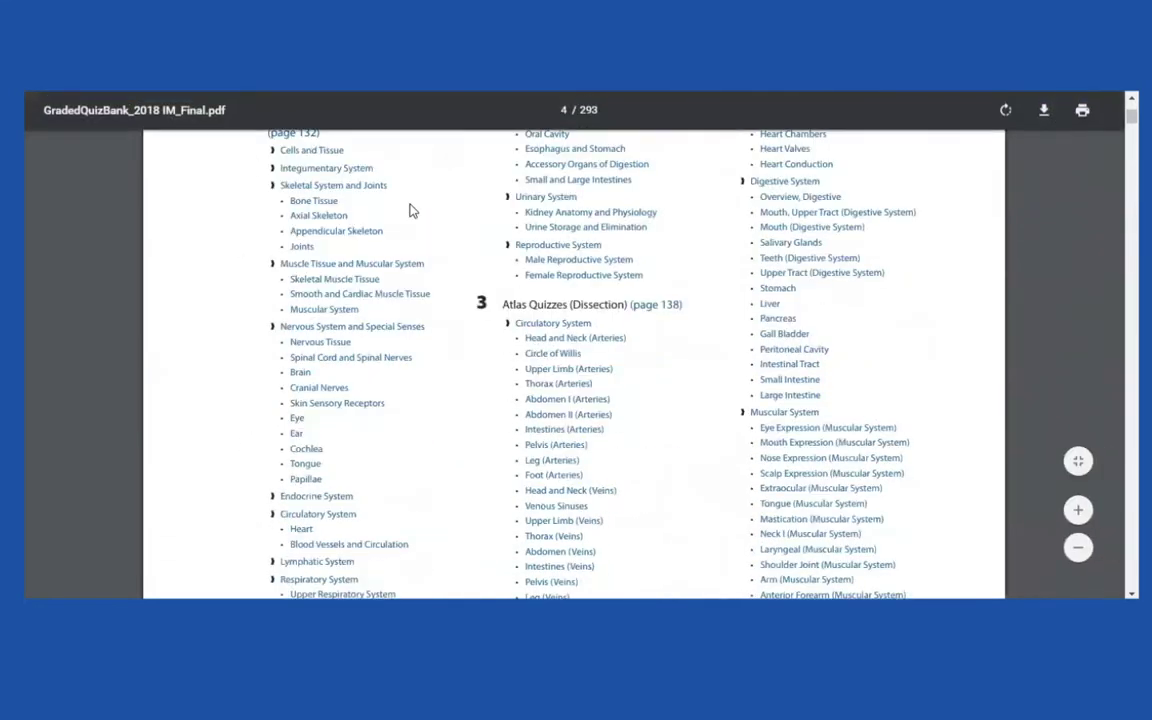
pyautogui.scroll(3, 405, 211)
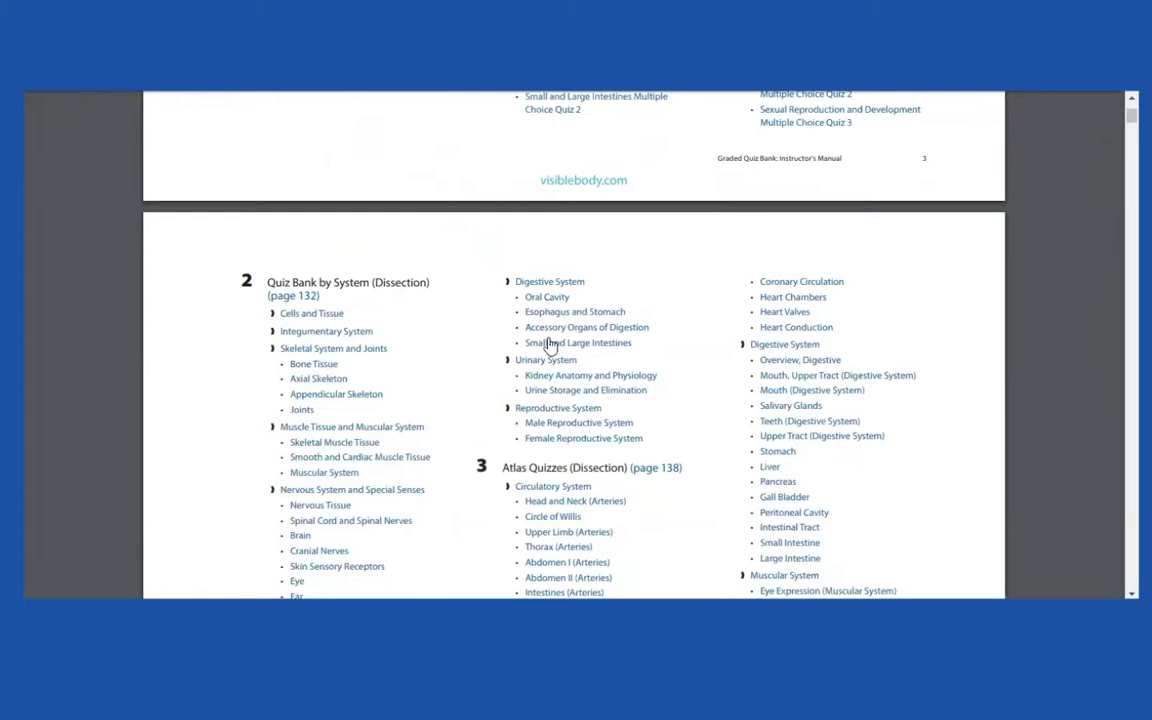
pyautogui.scroll(-5, 549, 344)
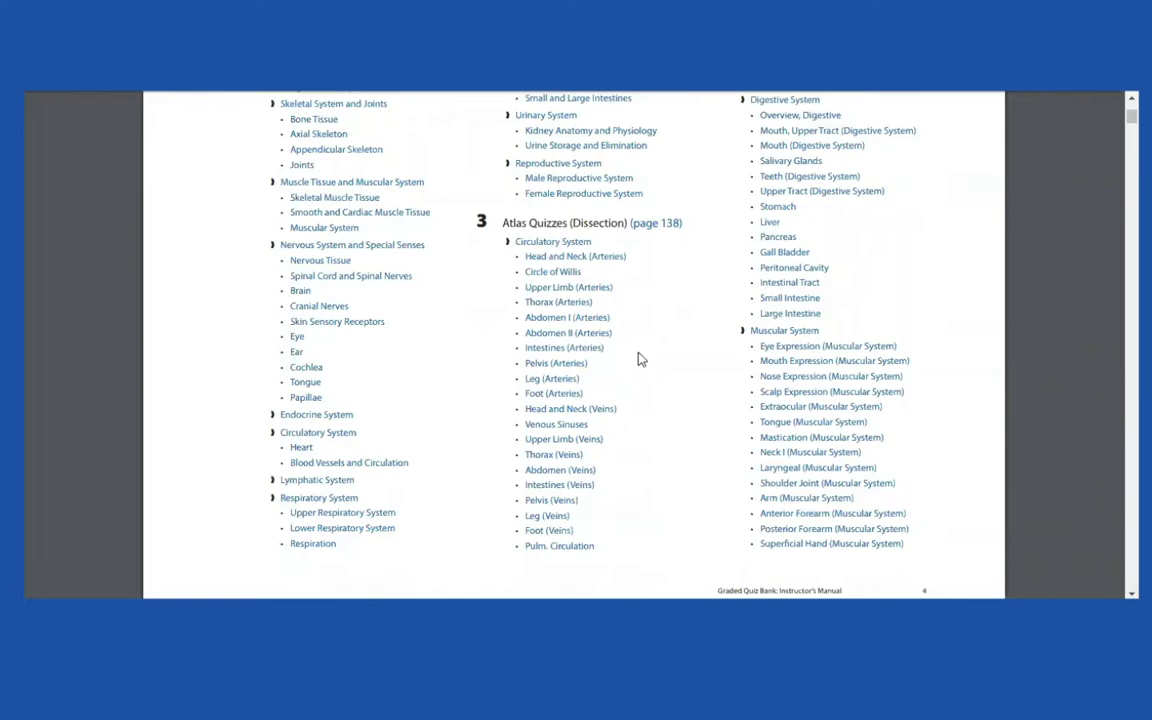
pyautogui.scroll(-5, 641, 359)
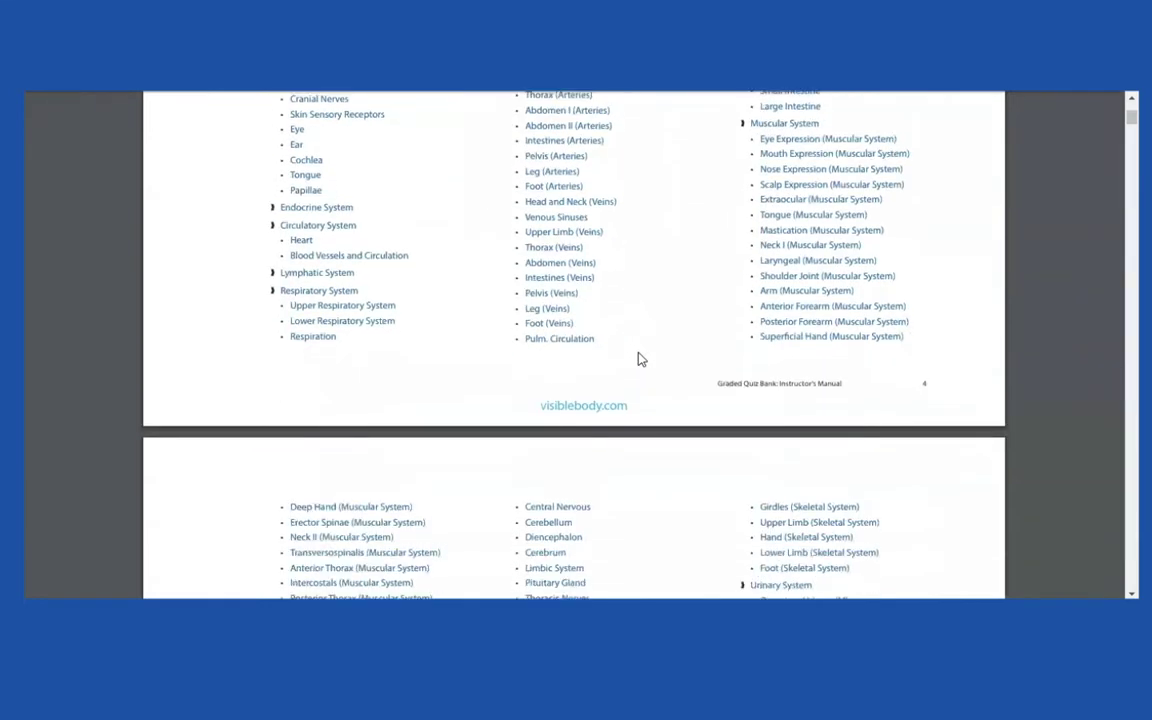
pyautogui.scroll(-4, 641, 359)
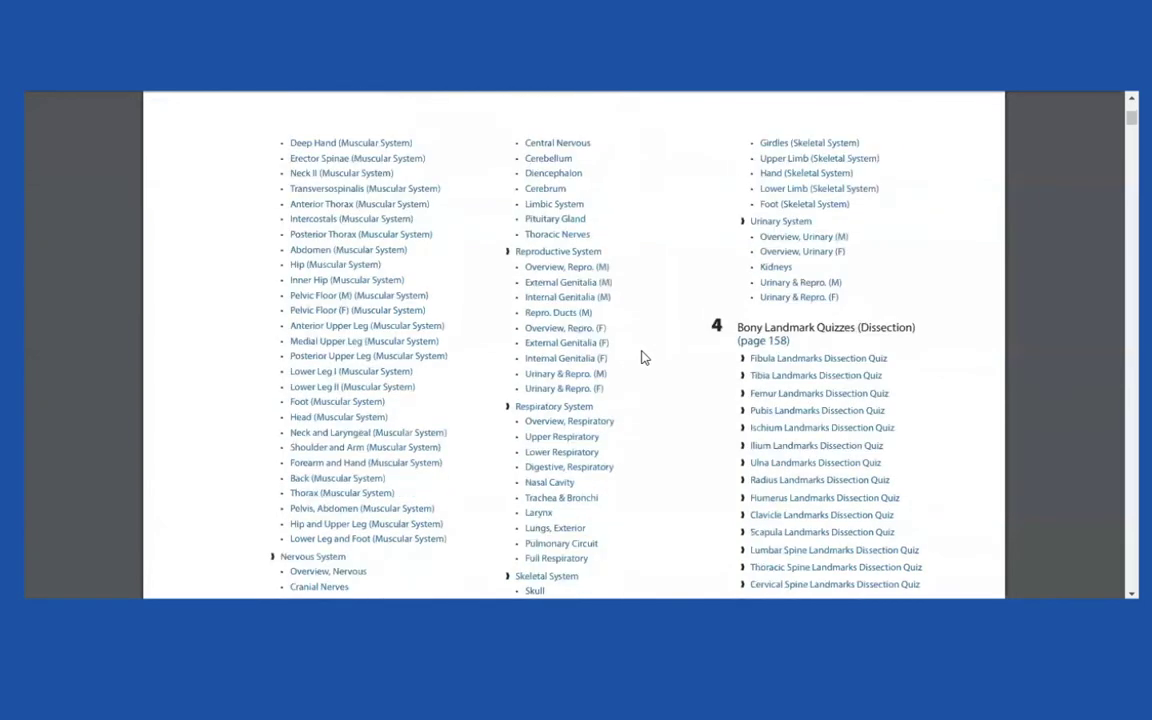
pyautogui.scroll(-1, 643, 358)
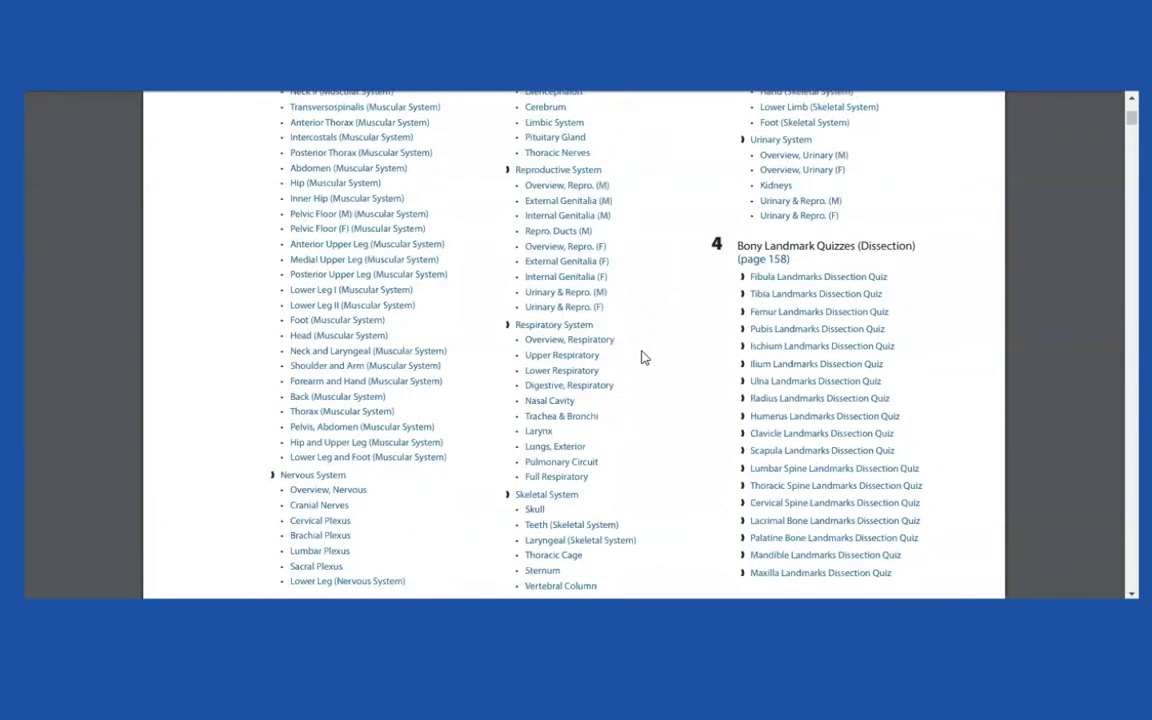
pyautogui.scroll(-2, 643, 358)
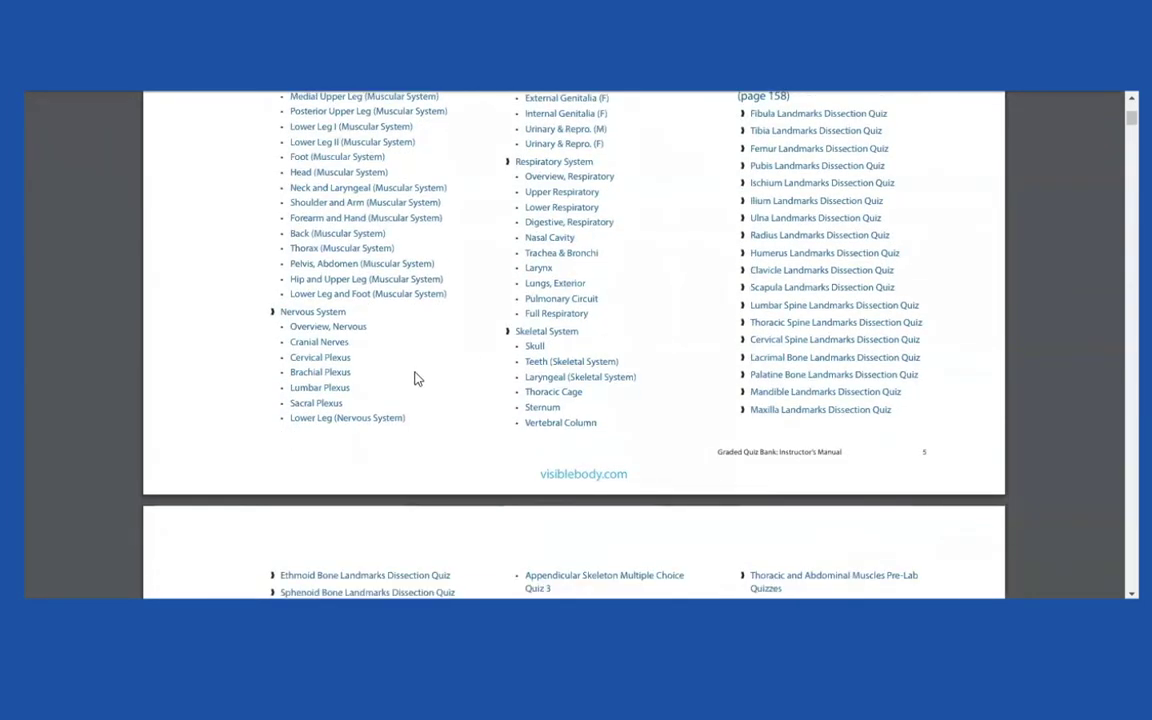
pyautogui.scroll(-1, 418, 378)
pyautogui.scroll(3, 418, 378)
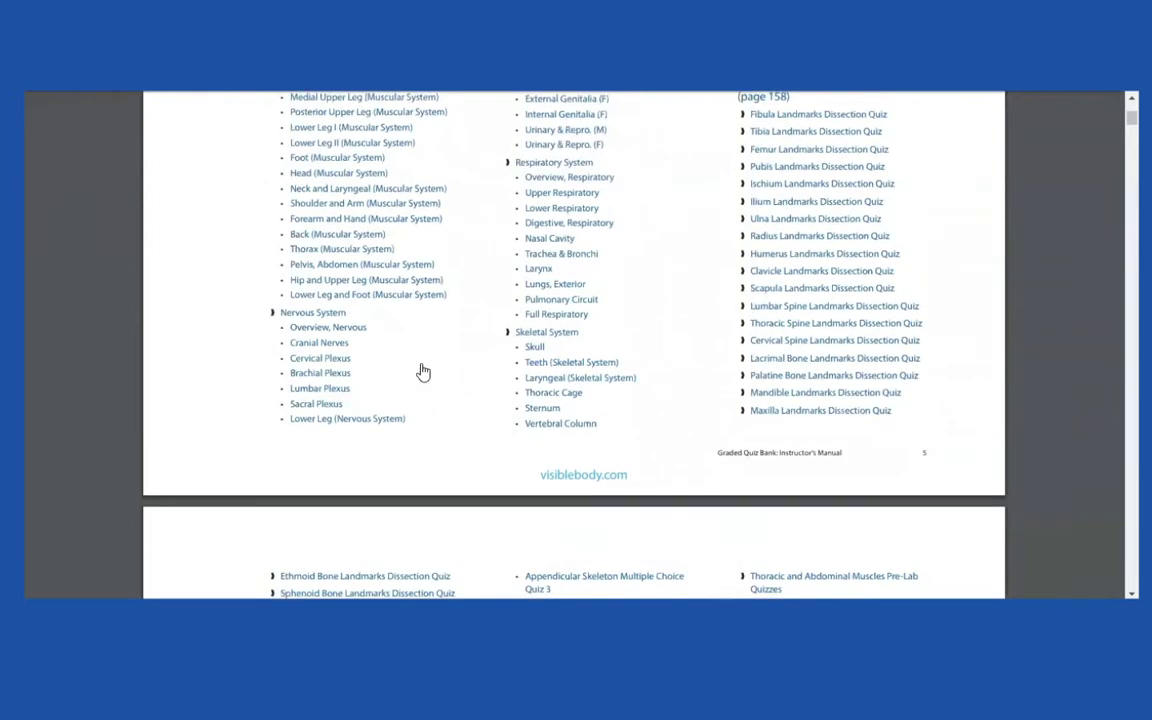
pyautogui.scroll(3, 421, 370)
pyautogui.scroll(-3, 425, 362)
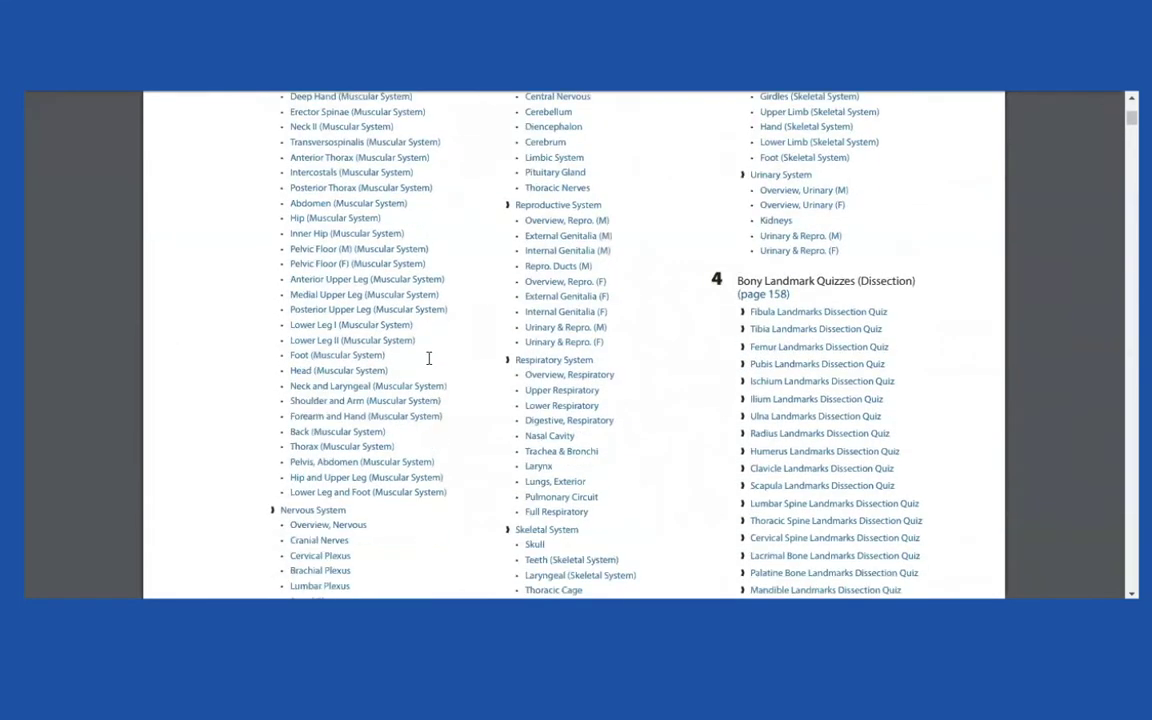
pyautogui.scroll(-1, 428, 358)
pyautogui.scroll(-10, 430, 357)
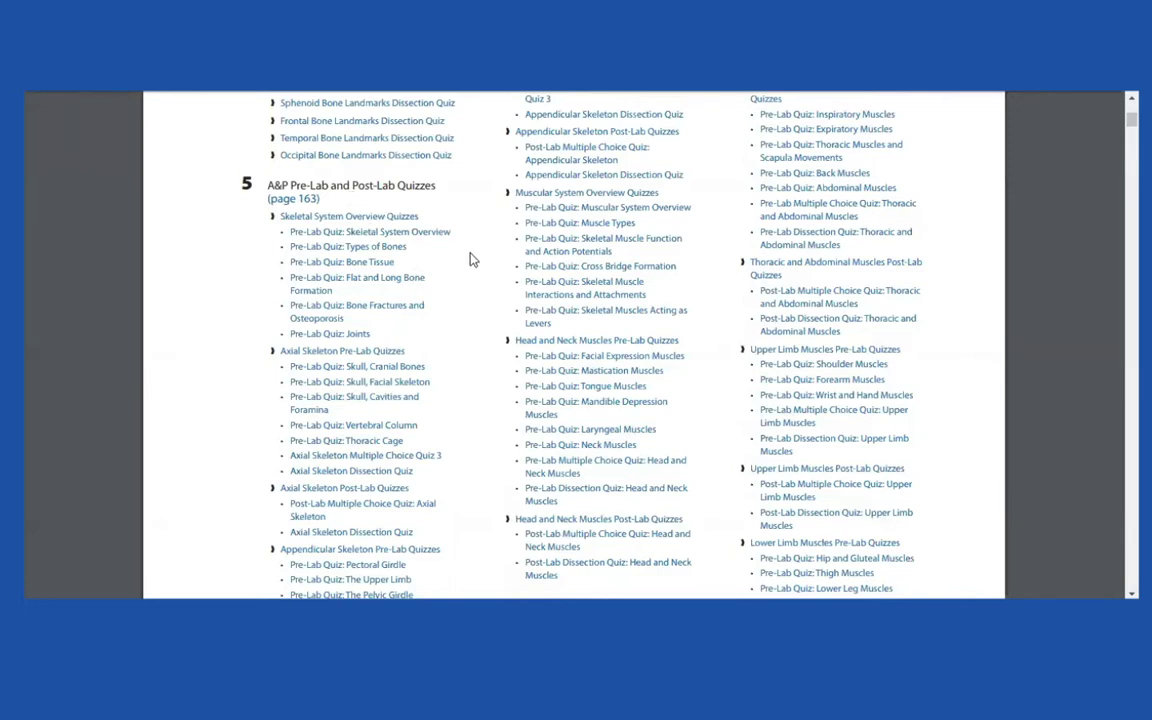
# Step: Scroll the manual's contents further down to section 6, Sample A&P Course Quizzes
pyautogui.scroll(-6, 473, 260)
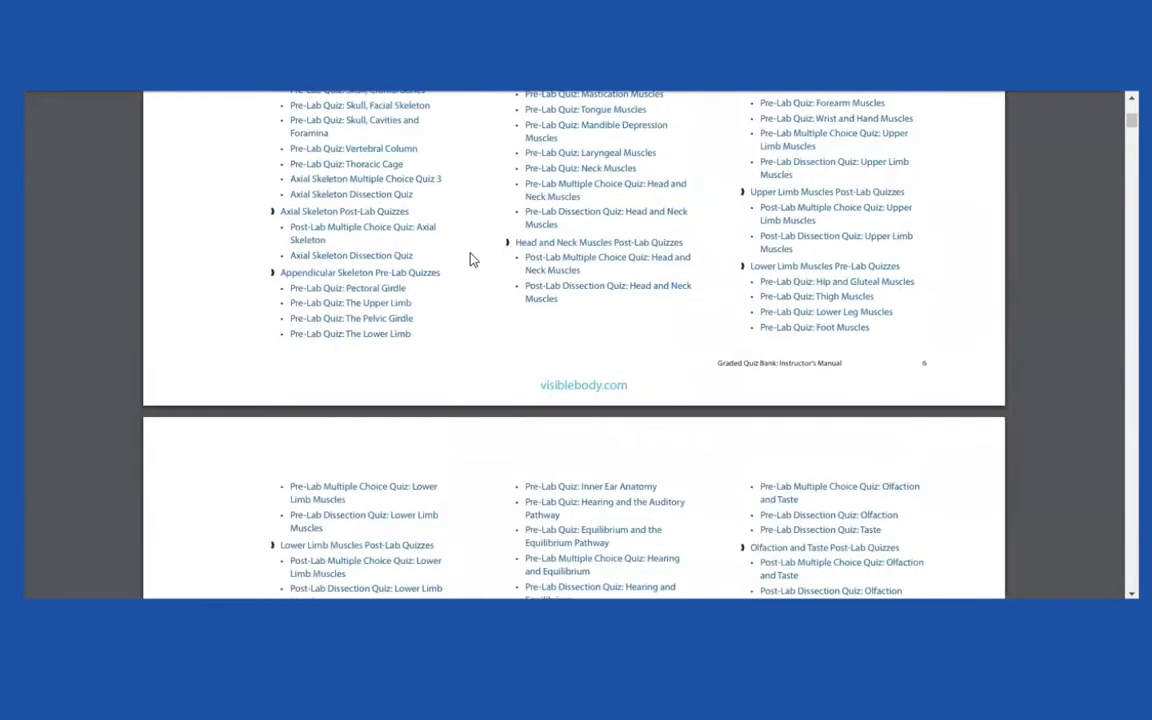
pyautogui.scroll(-18, 473, 260)
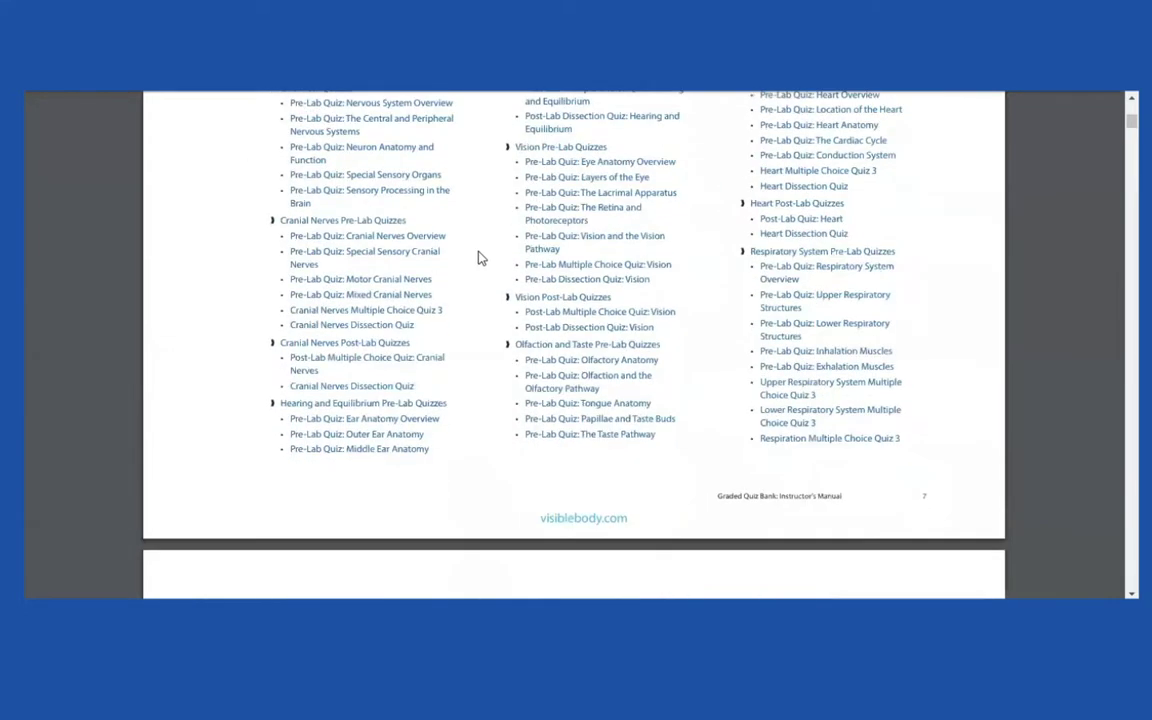
pyautogui.scroll(-18, 479, 258)
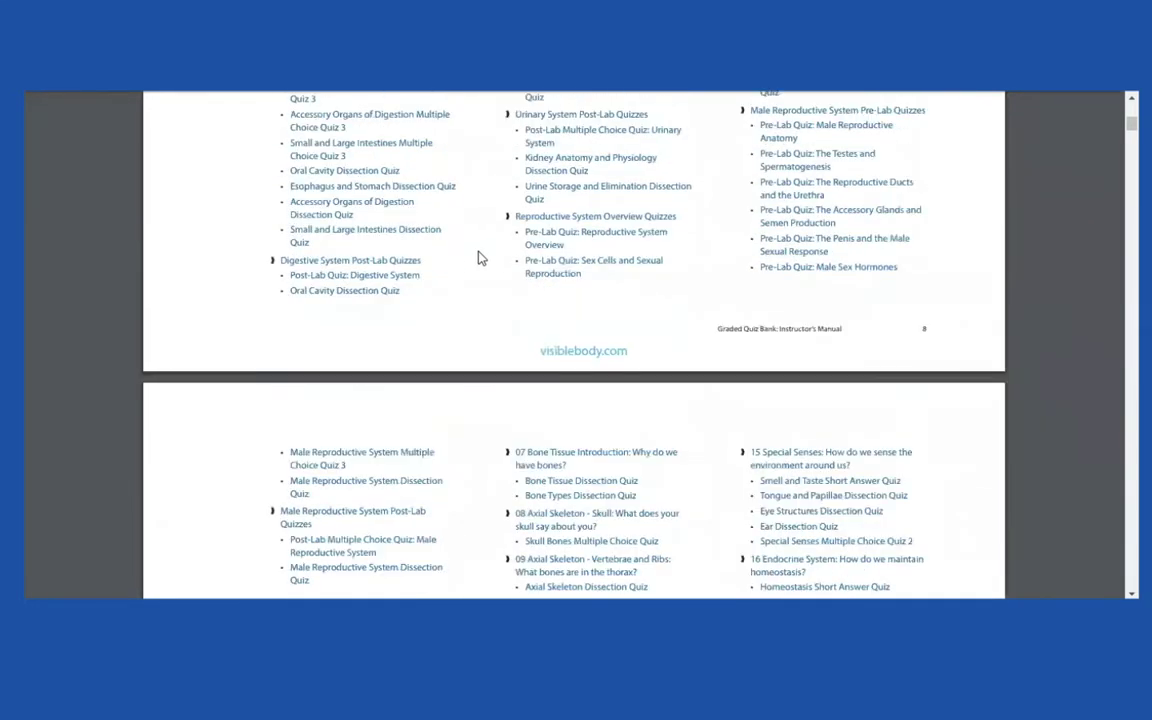
pyautogui.scroll(-5, 479, 258)
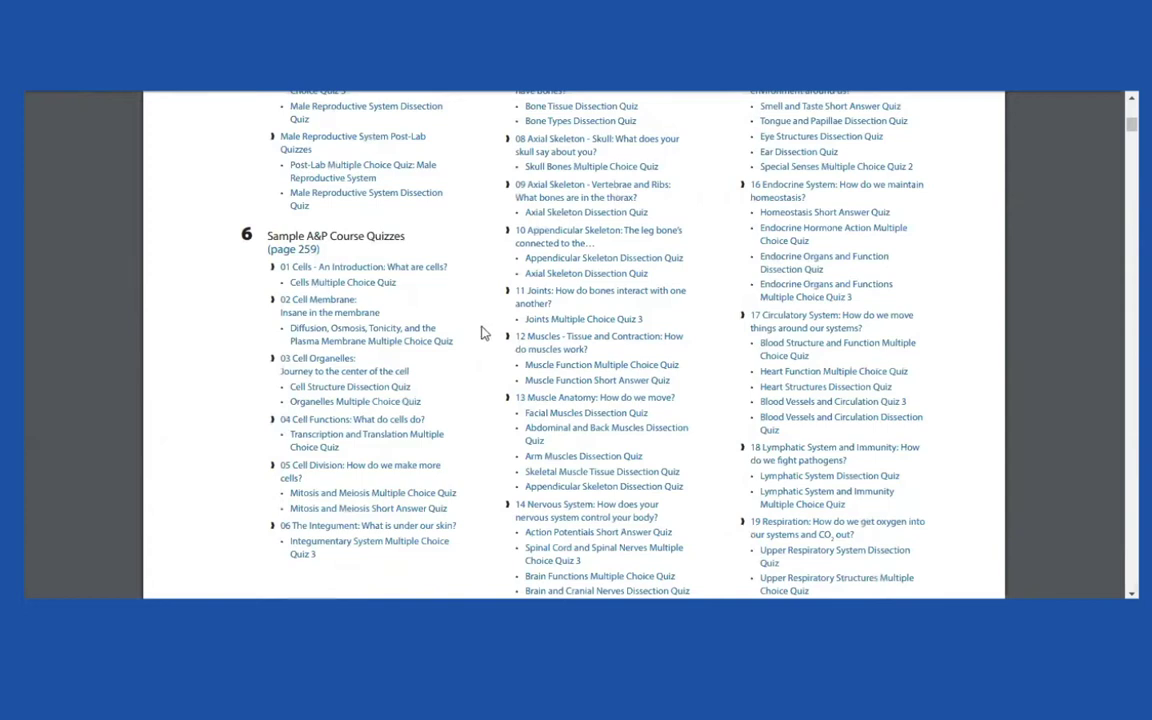
pyautogui.scroll(-1, 667, 375)
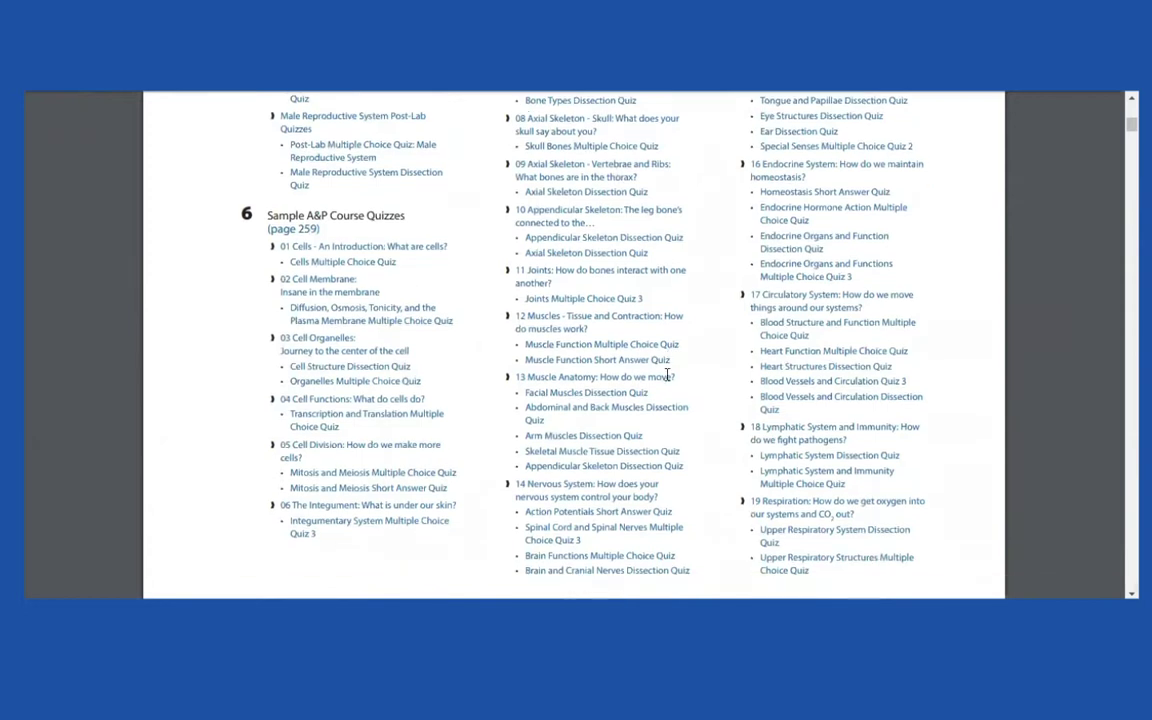
pyautogui.scroll(-5, 667, 375)
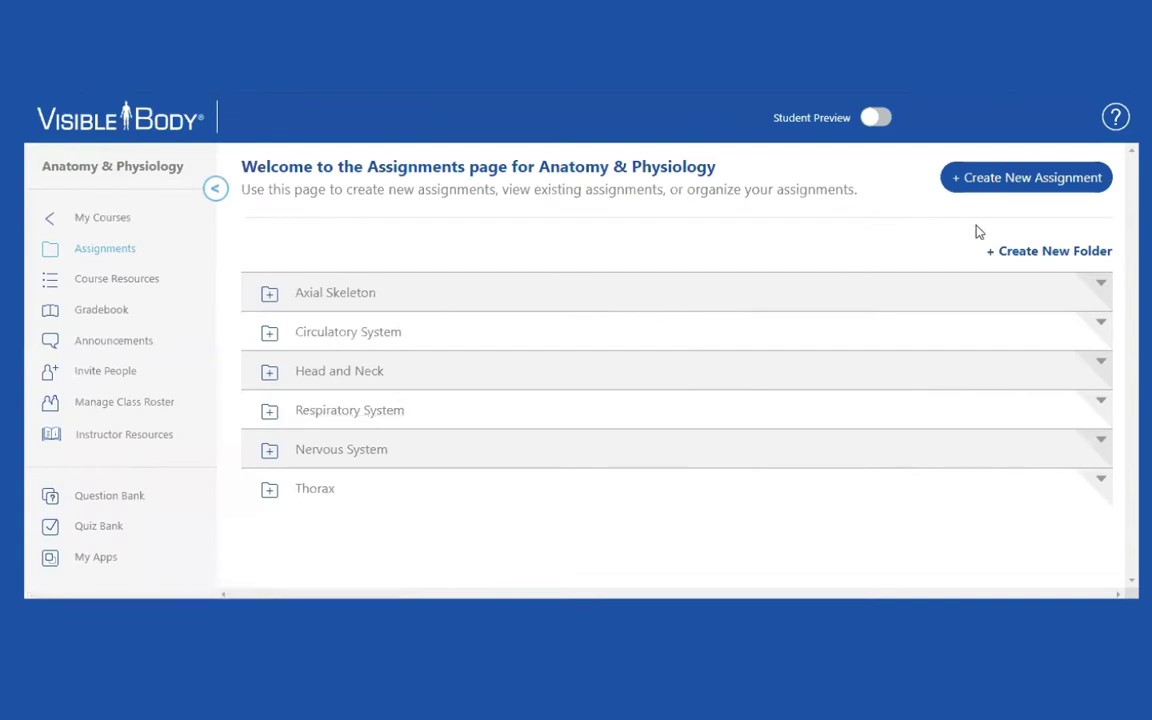
# Step: Start a new assignment using the Graded Quiz Bank as its source
pyautogui.click(1043, 180)
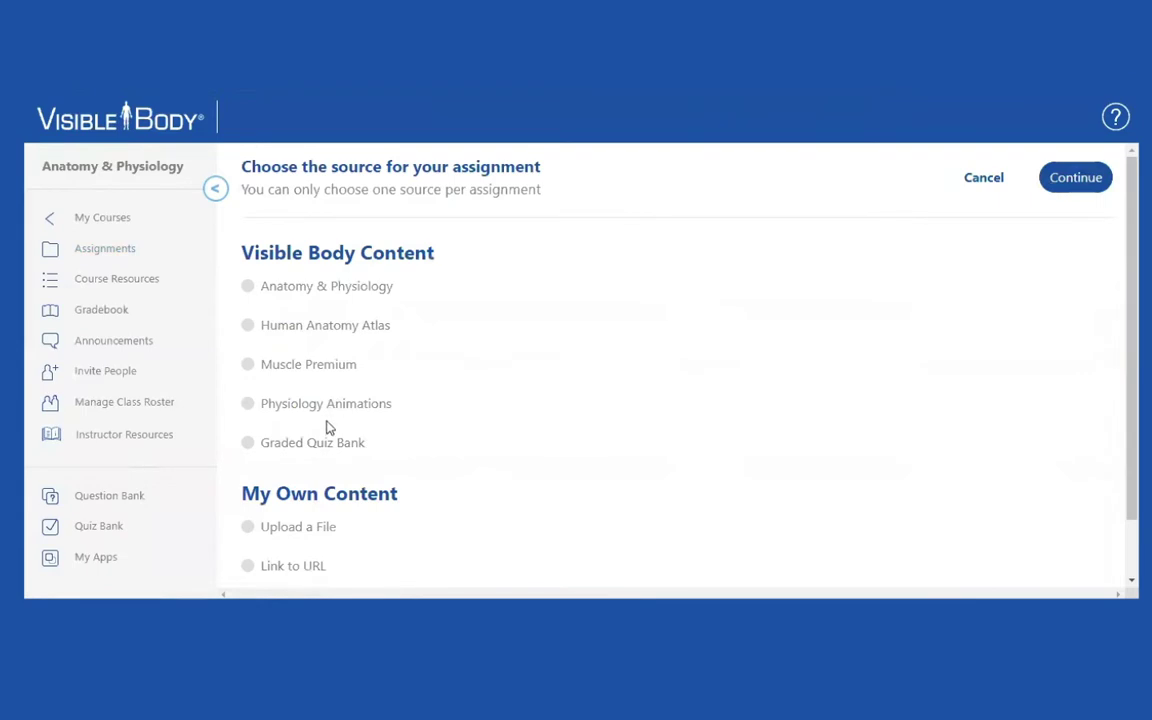
pyautogui.click(248, 443)
pyautogui.click(1096, 184)
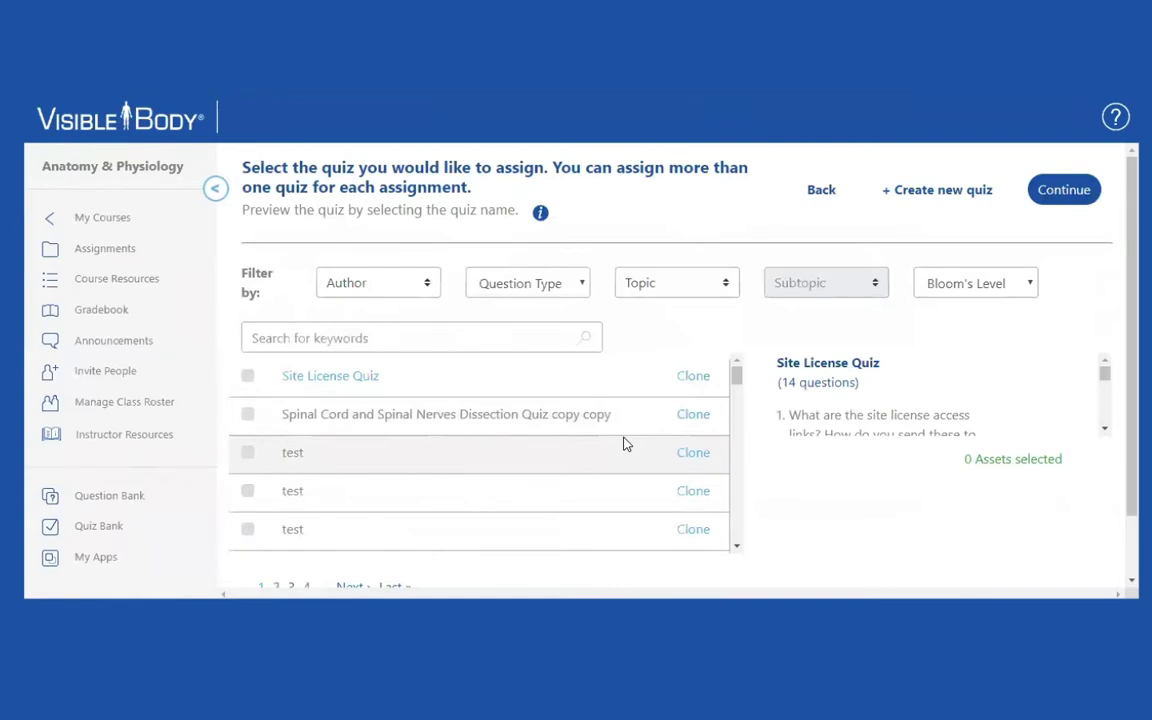
# Step: Set the Author filter to Visible Body
pyautogui.click(429, 288)
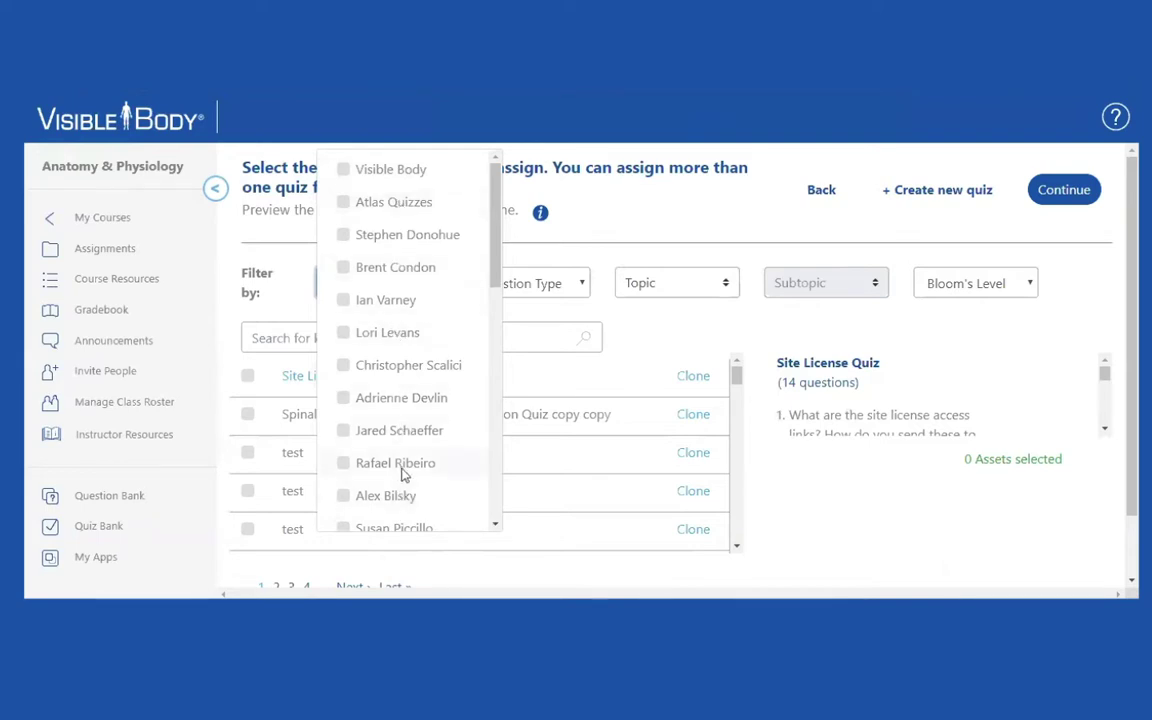
pyautogui.scroll(-3, 405, 466)
pyautogui.scroll(3, 405, 466)
pyautogui.scroll(-1, 365, 485)
pyautogui.scroll(1, 365, 480)
pyautogui.click(345, 172)
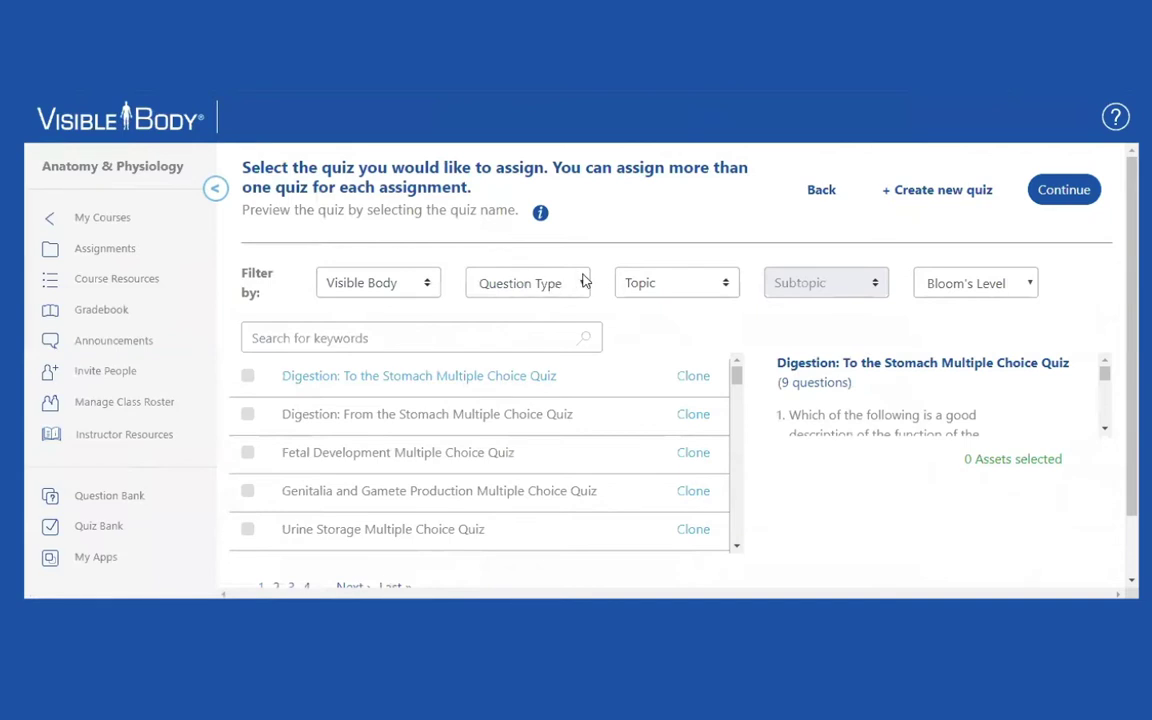
# Step: Filter quizzes to topic Circulatory system and subtopic Heart, leaving Question Type and Bloom's Level unfiltered
pyautogui.click(585, 282)
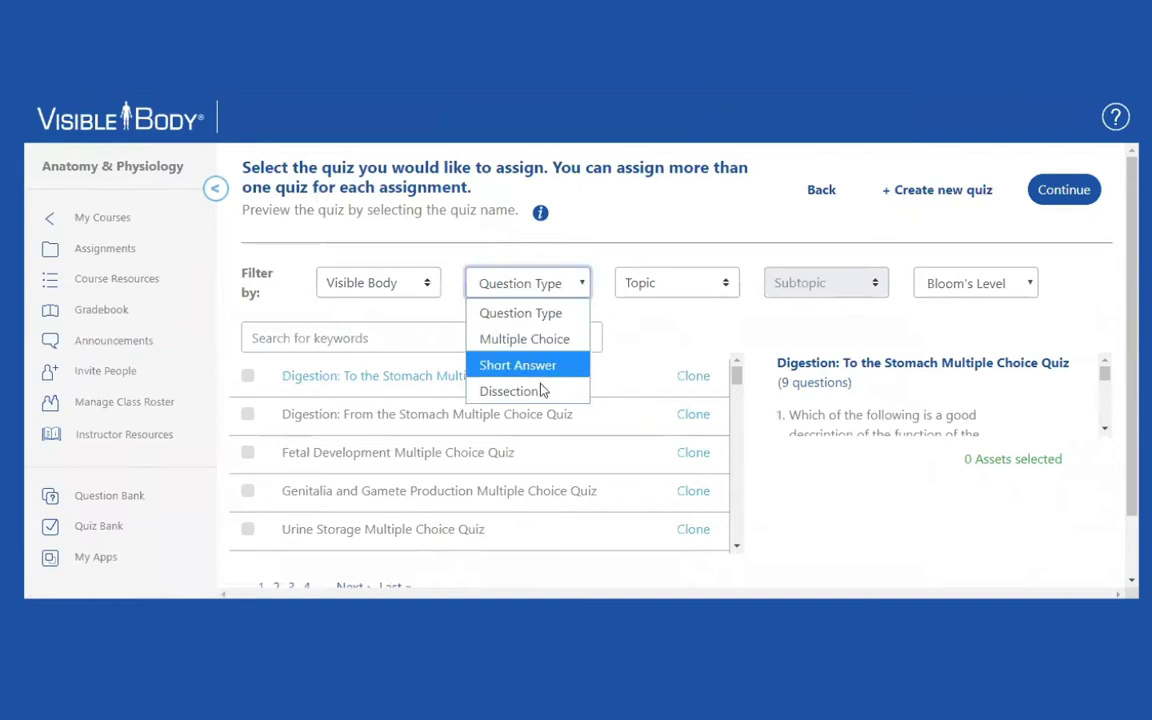
pyautogui.click(644, 325)
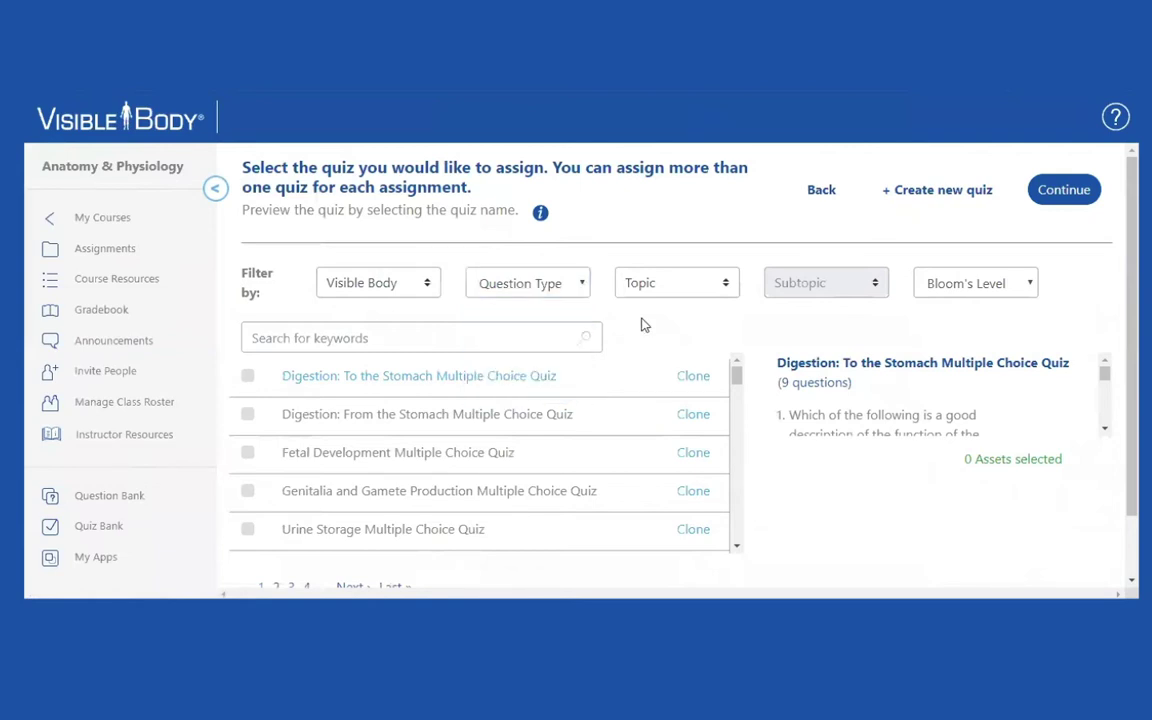
pyautogui.click(729, 287)
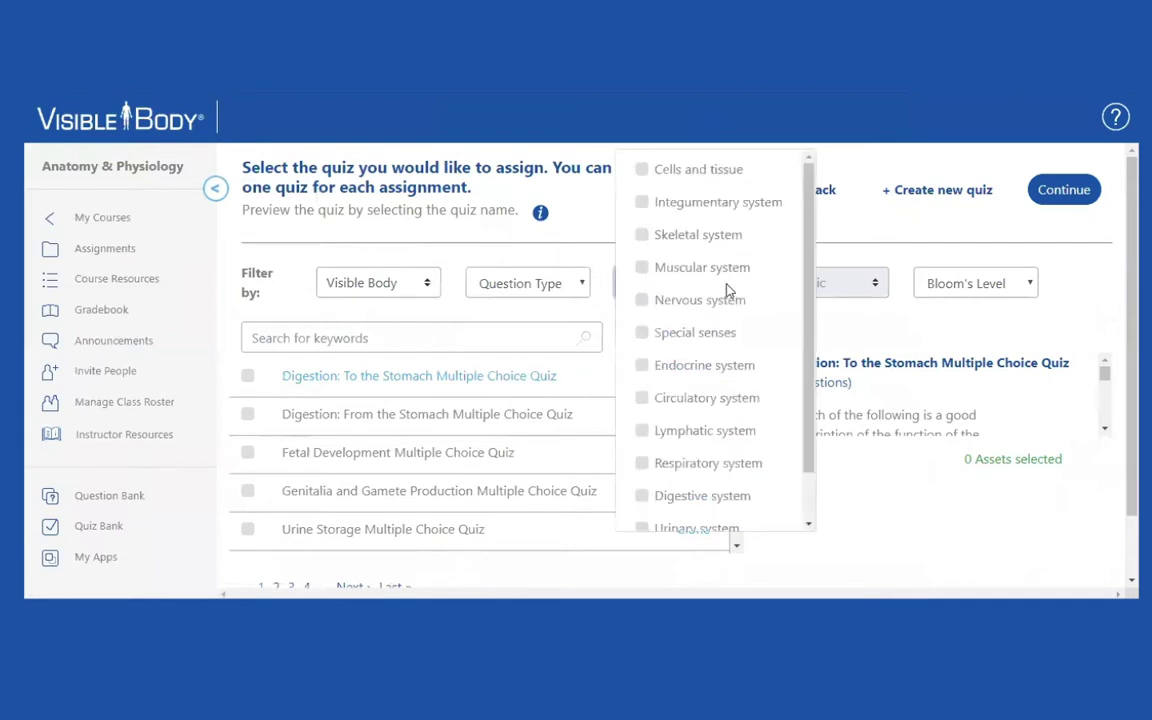
pyautogui.click(641, 398)
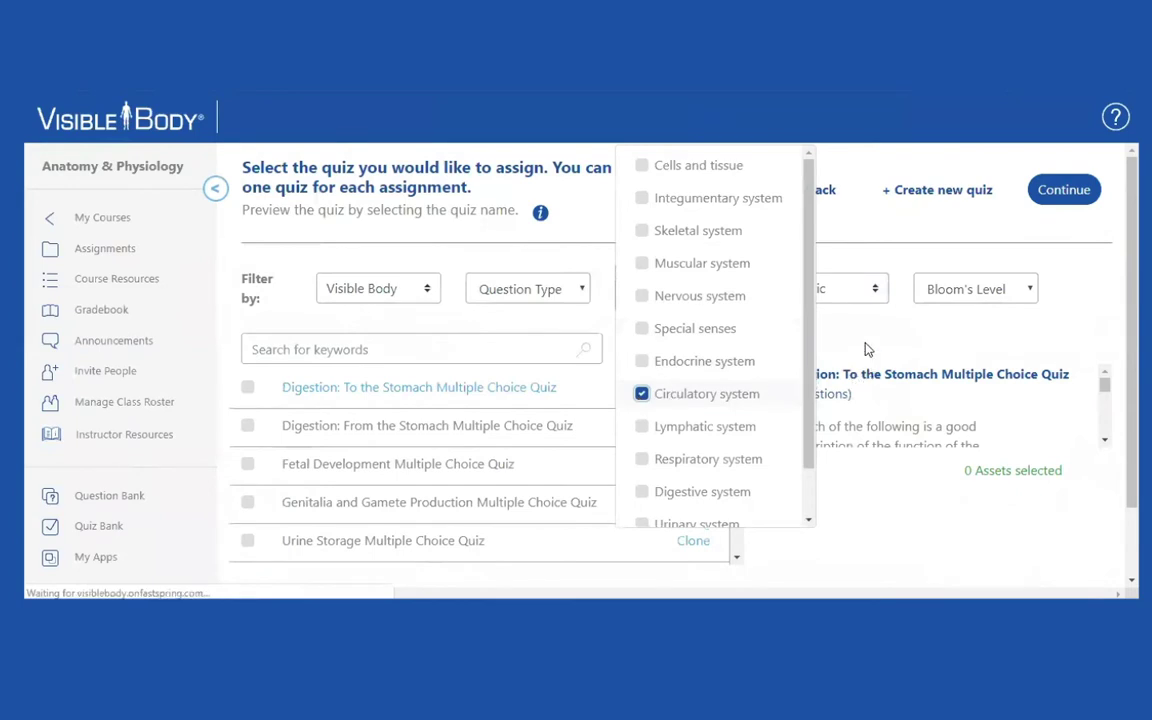
pyautogui.click(866, 343)
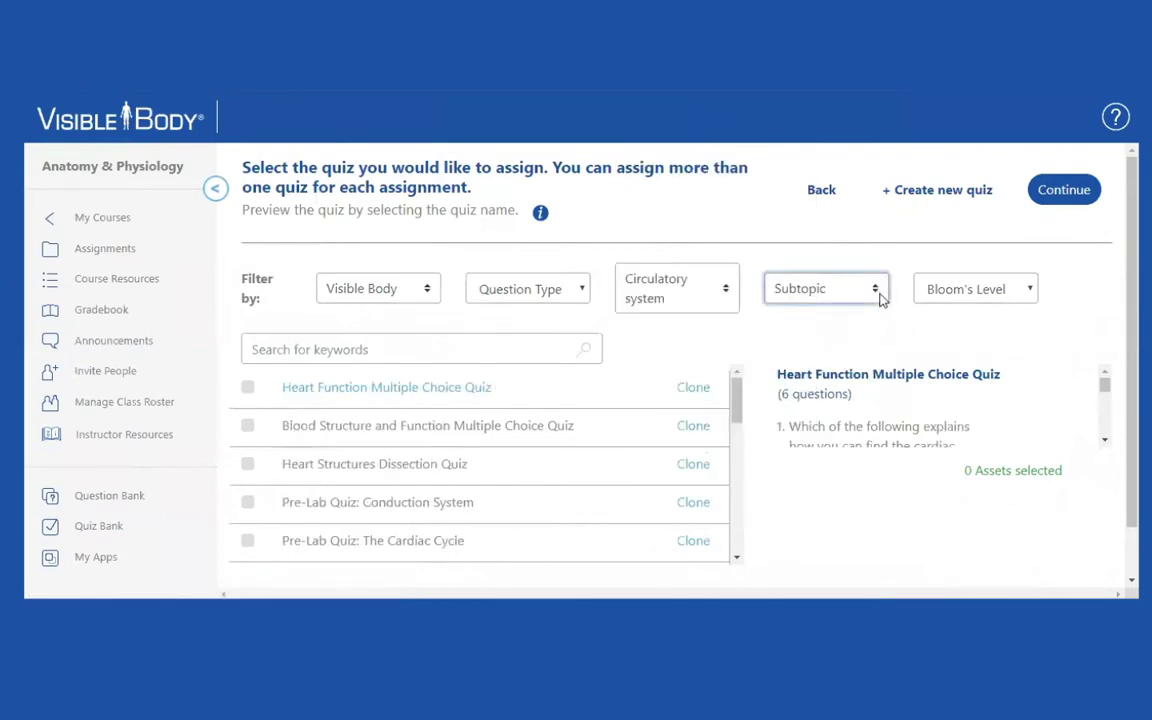
pyautogui.click(880, 292)
pyautogui.click(791, 391)
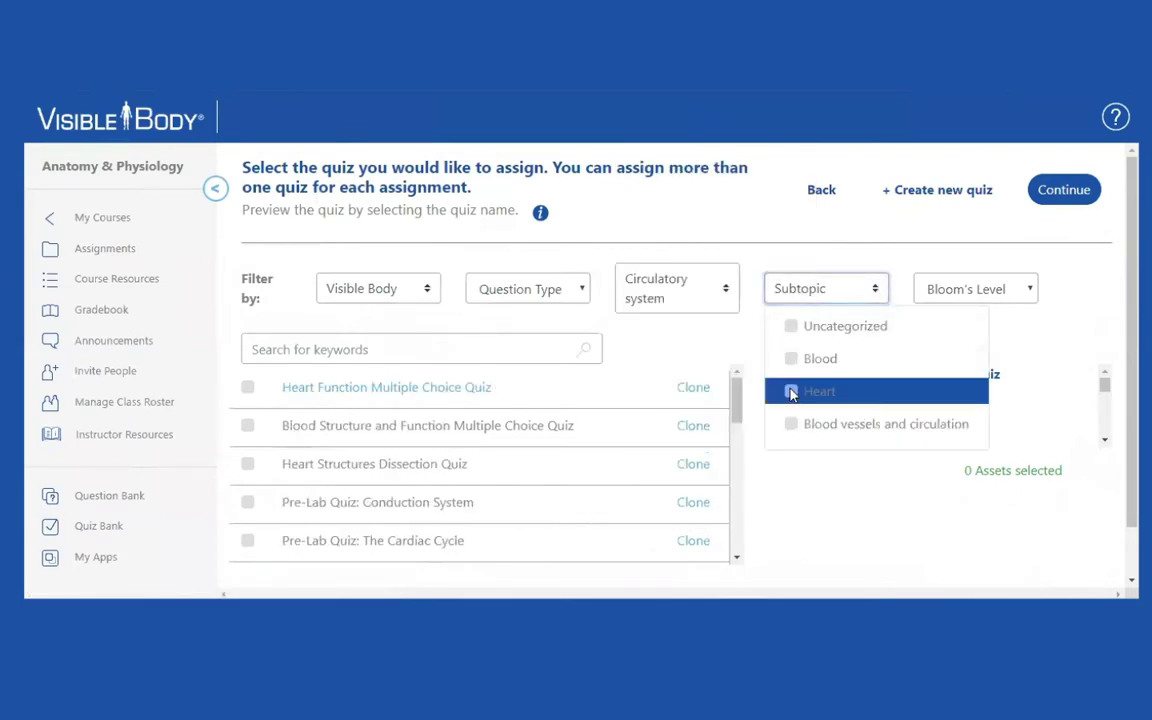
pyautogui.click(721, 336)
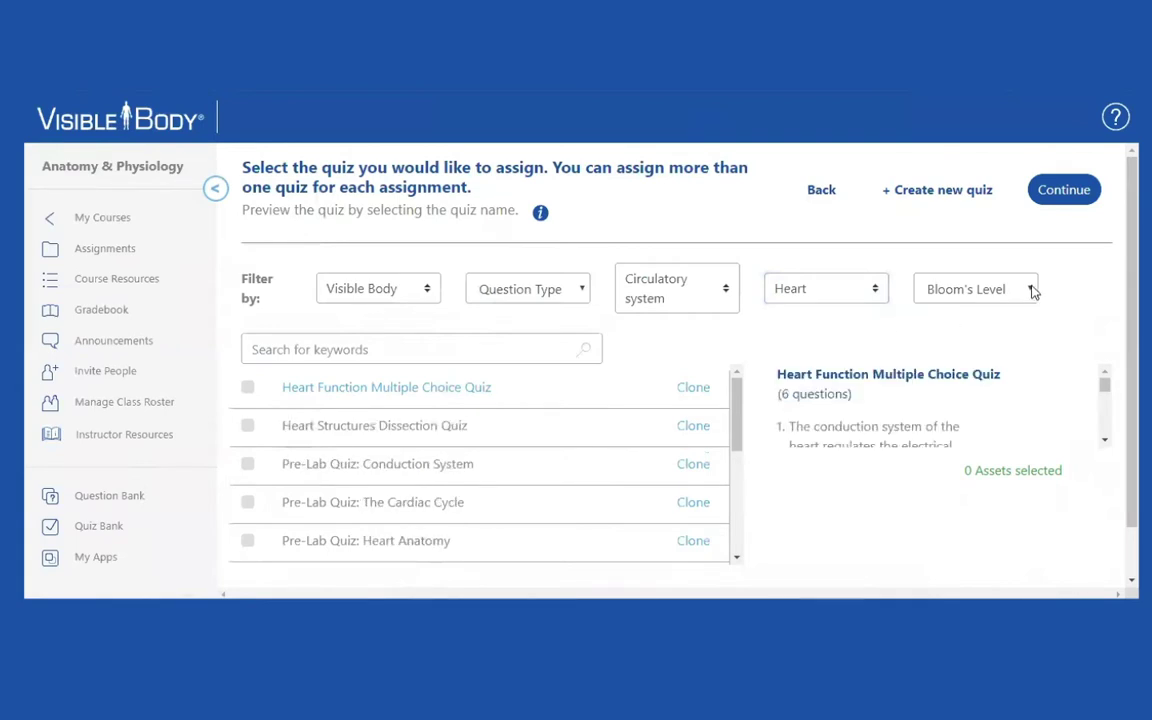
pyautogui.click(1033, 291)
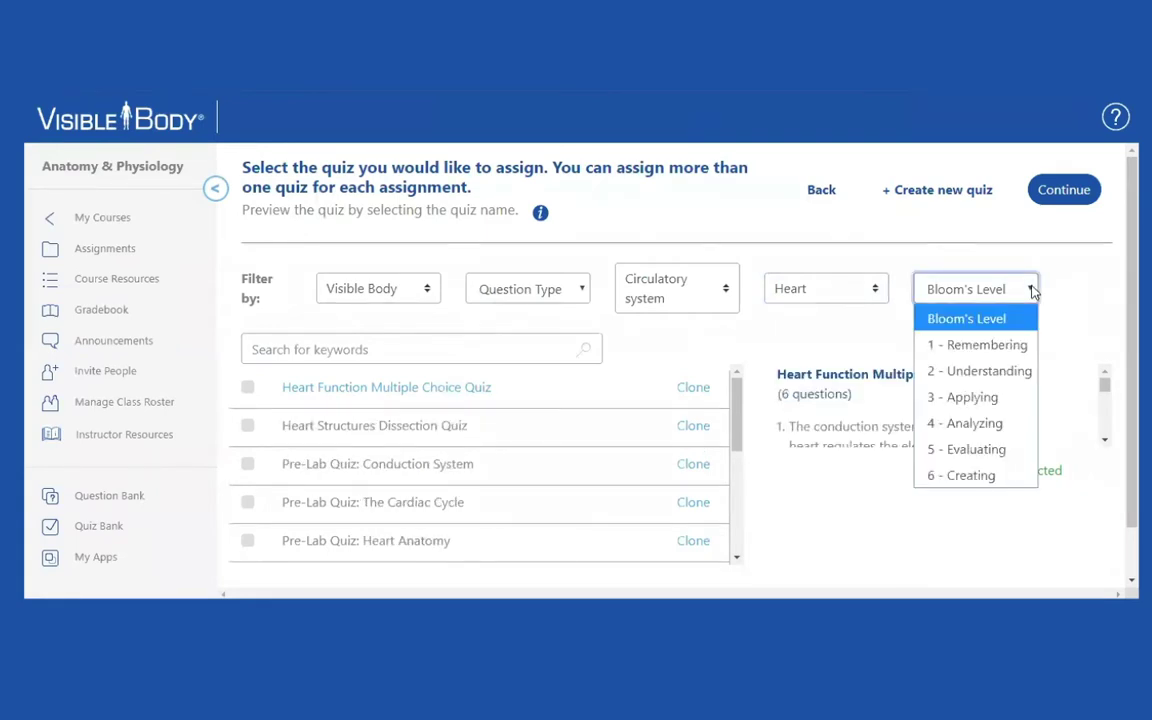
pyautogui.click(975, 321)
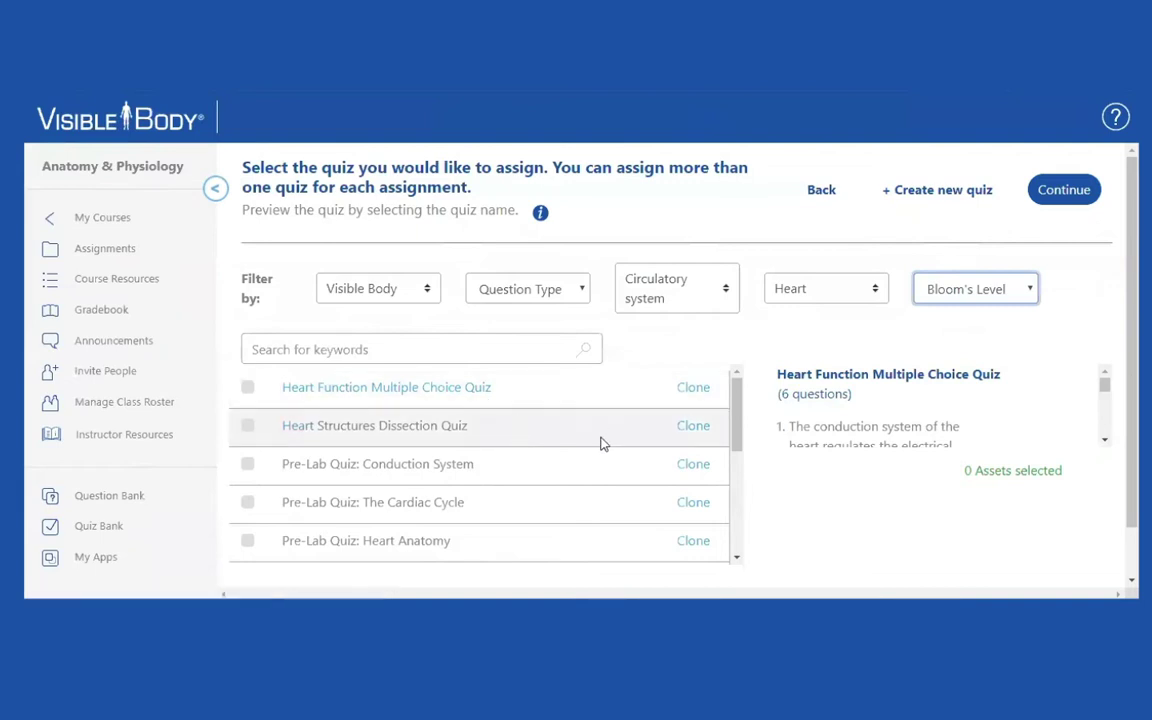
# Step: Tick Heart Dissection Quiz and Heart Multiple Choice Quiz 3, then preview the dissection quiz
pyautogui.moveTo(740, 440)
pyautogui.mouseDown()
pyautogui.moveTo(733, 551)
pyautogui.moveTo(728, 442)
pyautogui.mouseUp()
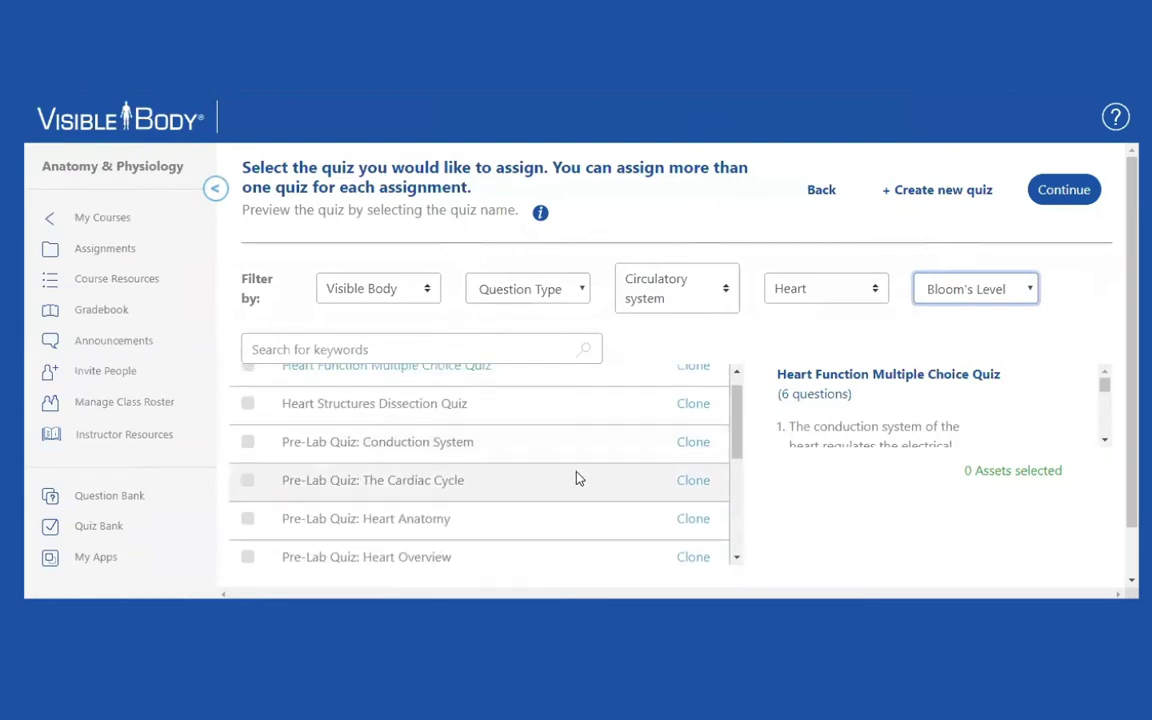
pyautogui.scroll(1, 576, 478)
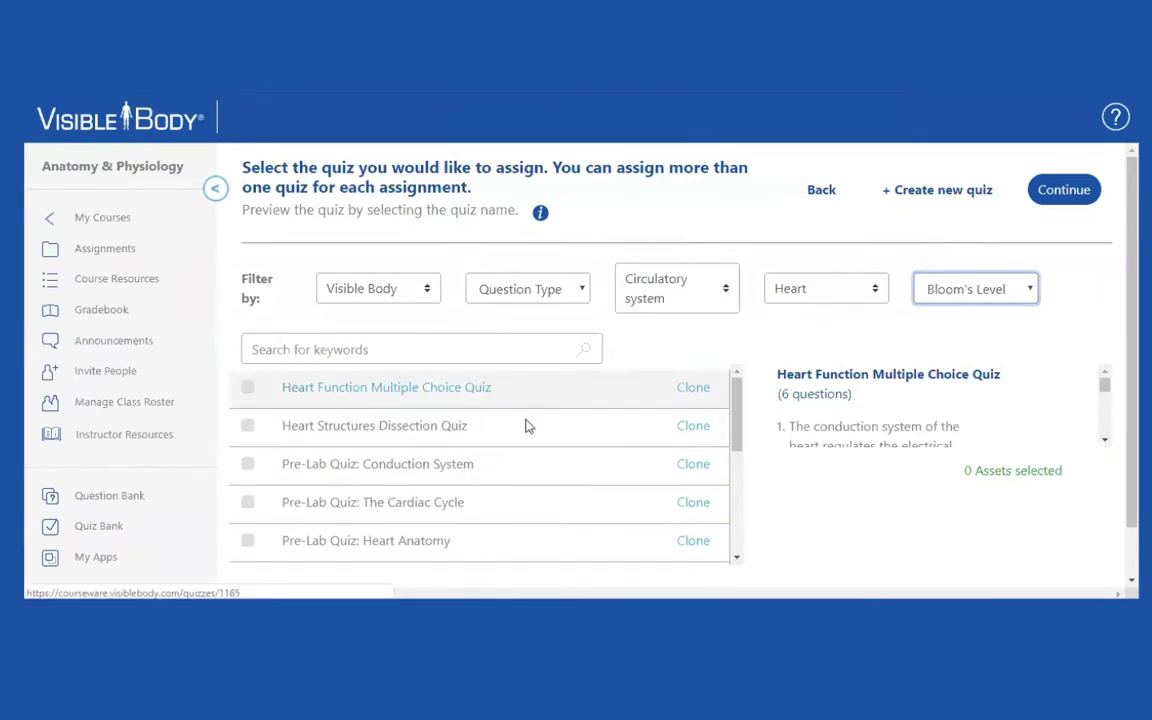
pyautogui.scroll(-1, 560, 430)
pyautogui.scroll(-5, 560, 432)
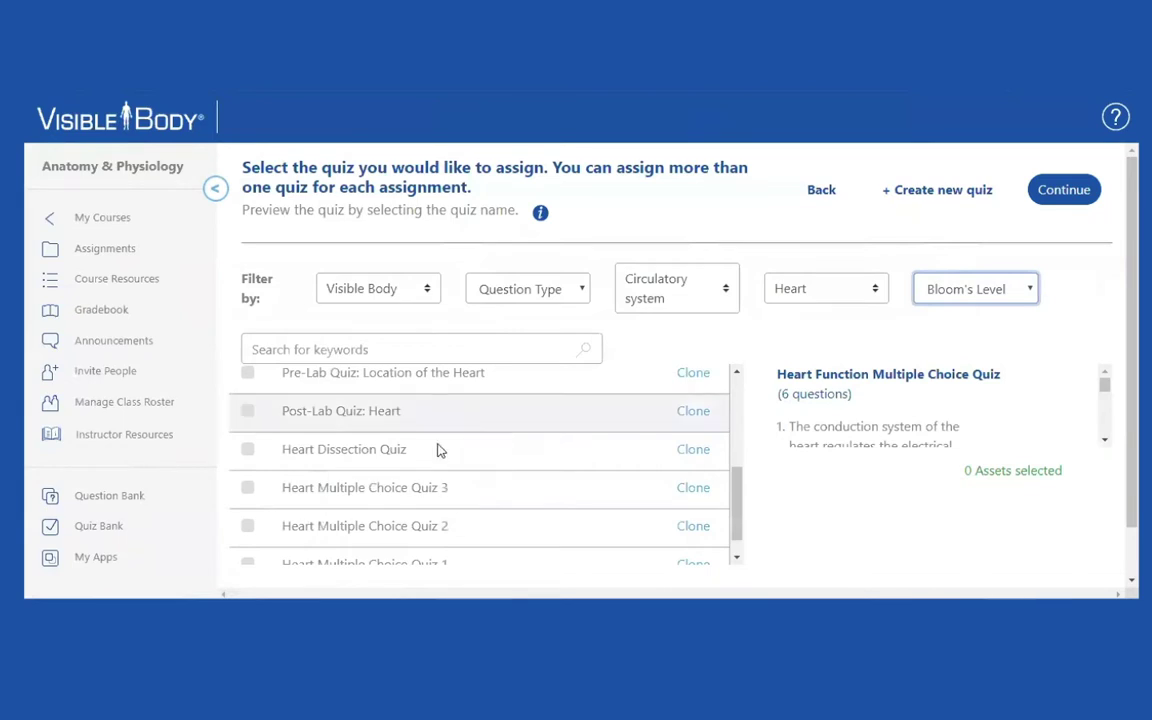
pyautogui.click(247, 449)
pyautogui.scroll(-1, 510, 440)
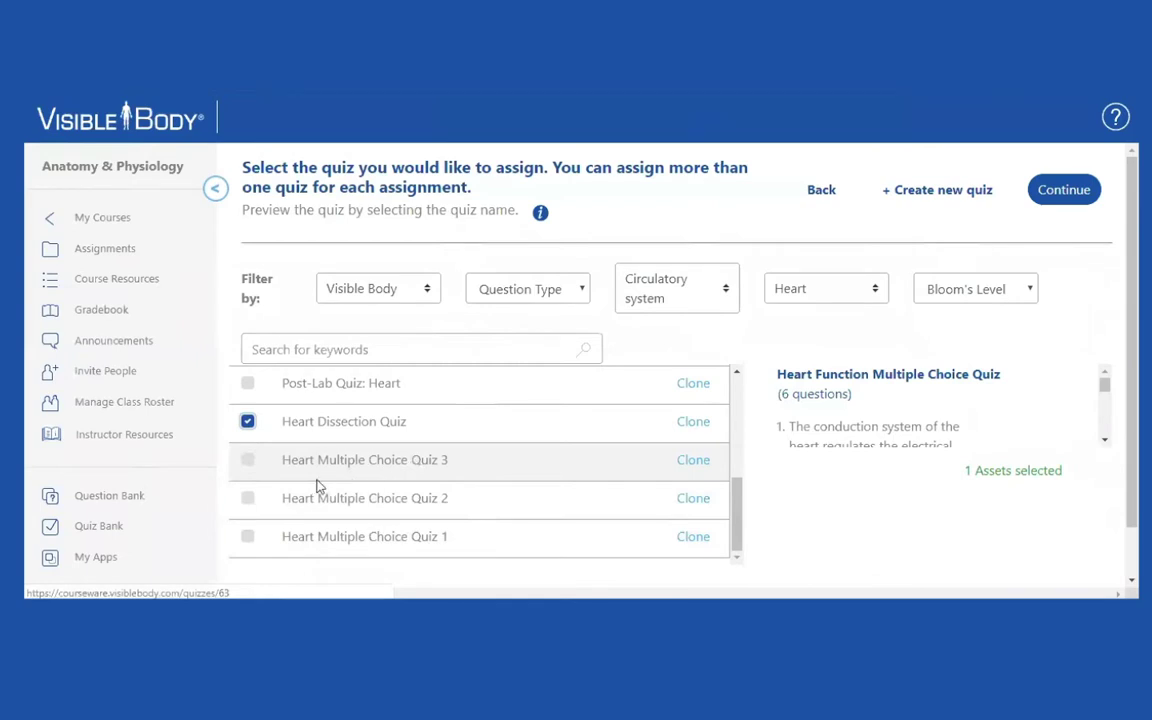
pyautogui.click(248, 460)
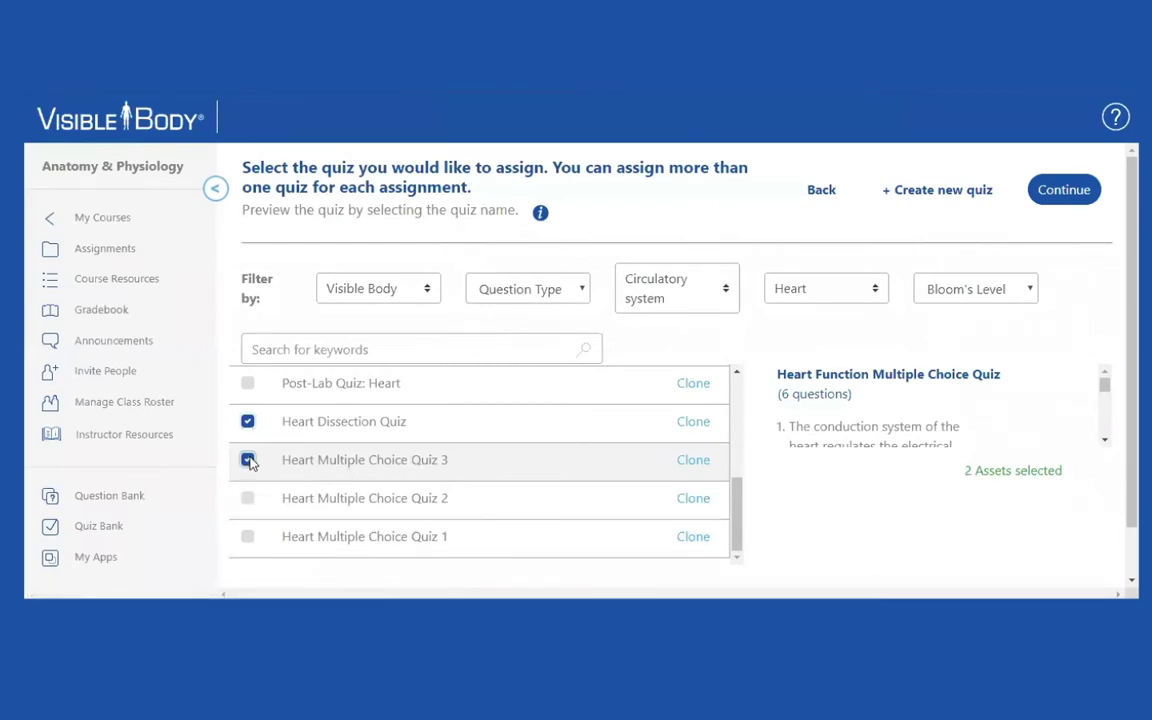
pyautogui.click(357, 423)
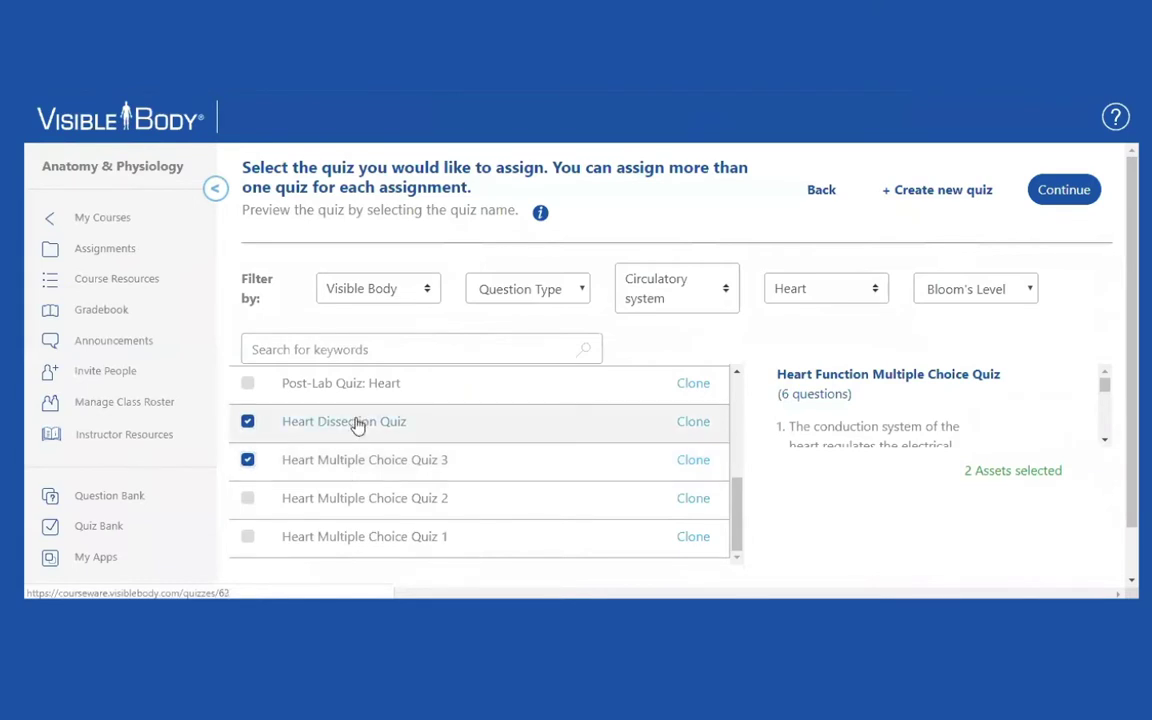
# Step: Zoom the browser page out to 67%
pyautogui.hotkey('alt', 'f')
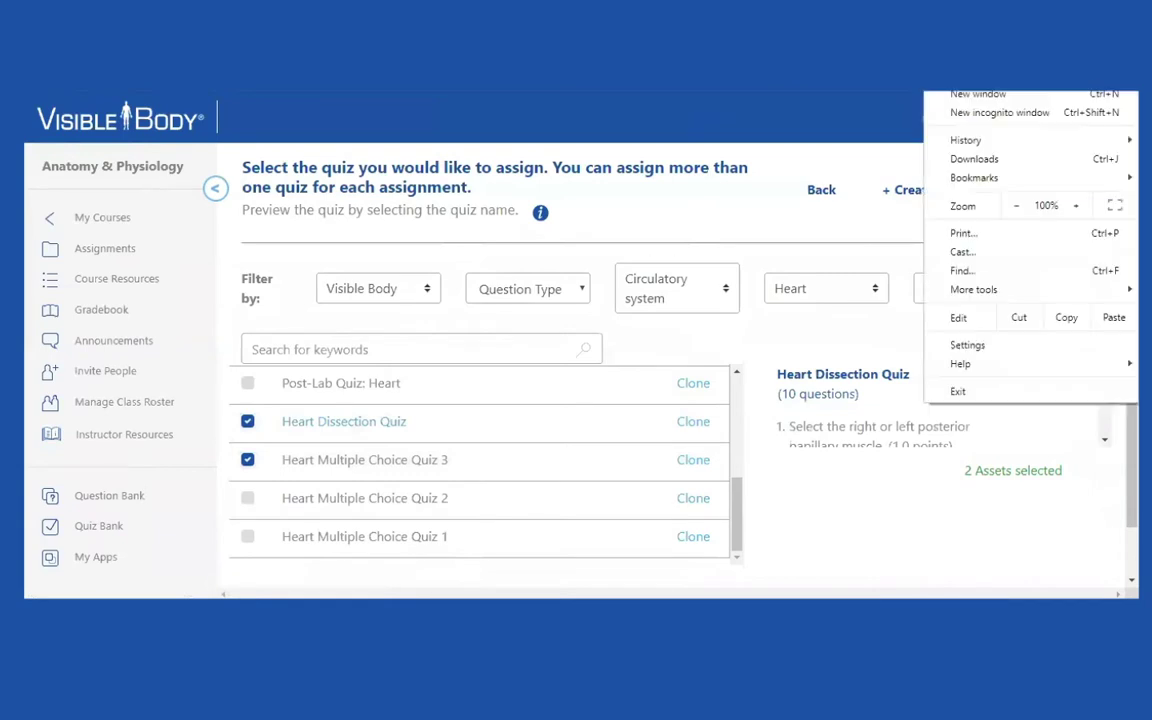
pyautogui.click(1017, 205)
pyautogui.click(1017, 205)
pyautogui.click(1017, 205)
pyautogui.click(840, 496)
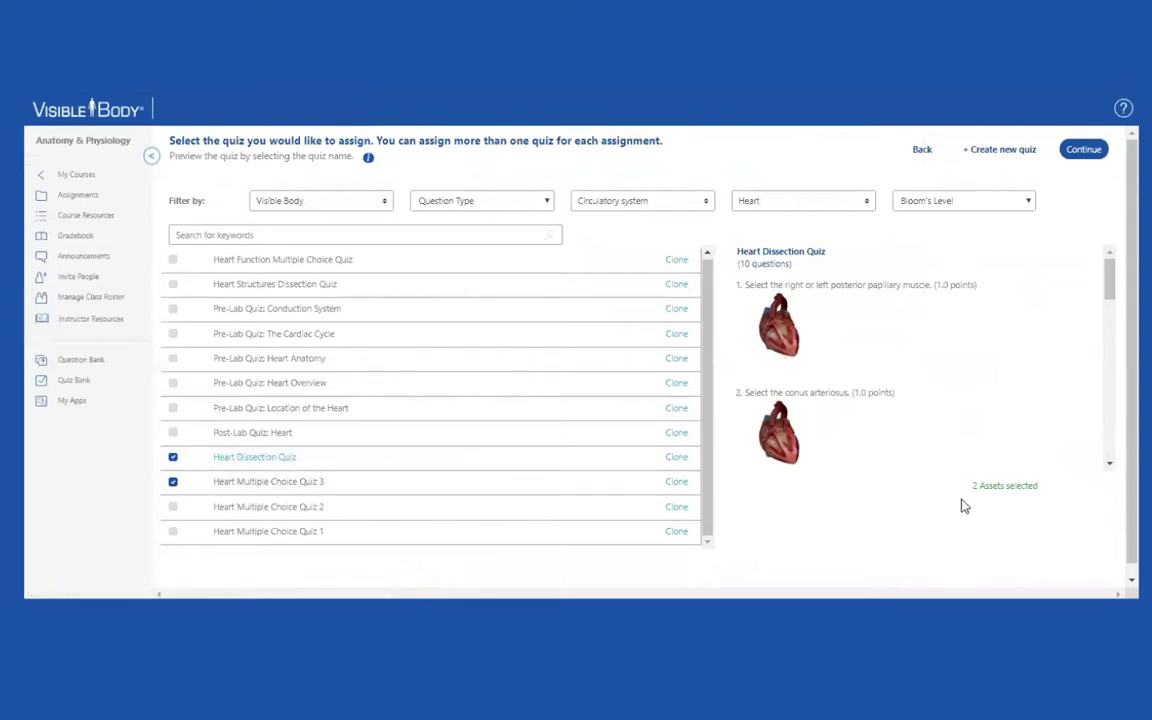
# Step: Preview Heart Multiple Choice Quiz 3's questions with their highlighted correct answers
pyautogui.scroll(-1, 990, 470)
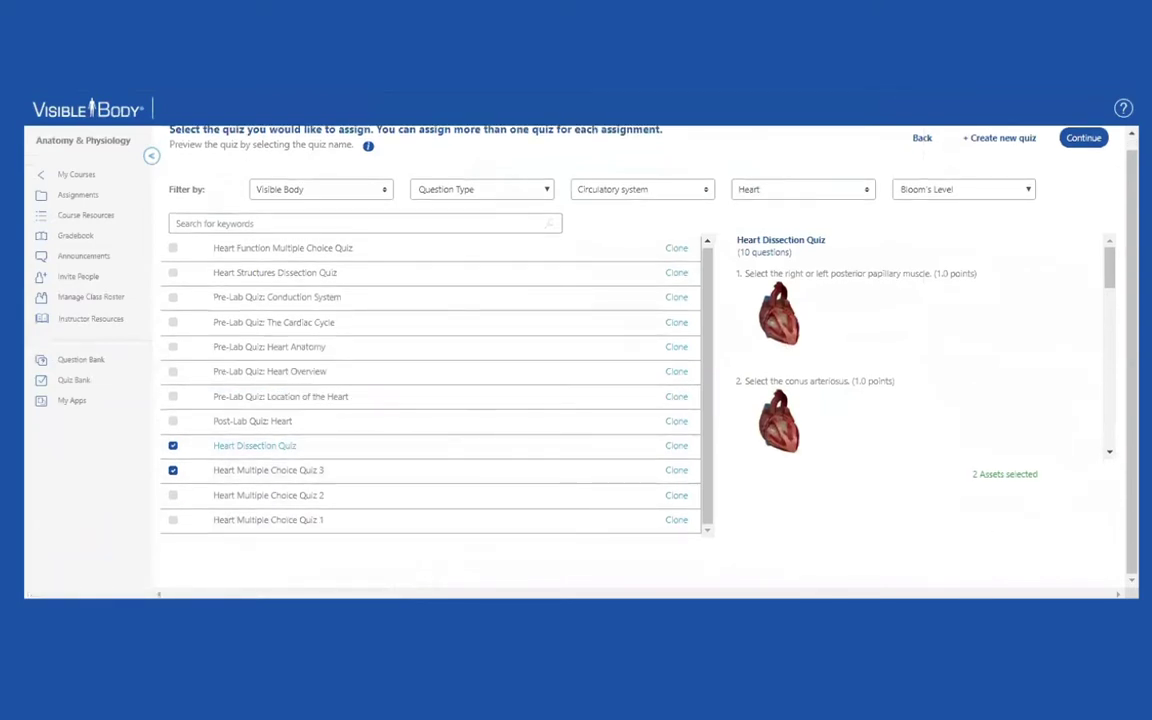
pyautogui.moveTo(1108, 285); pyautogui.dragTo(1108, 469)
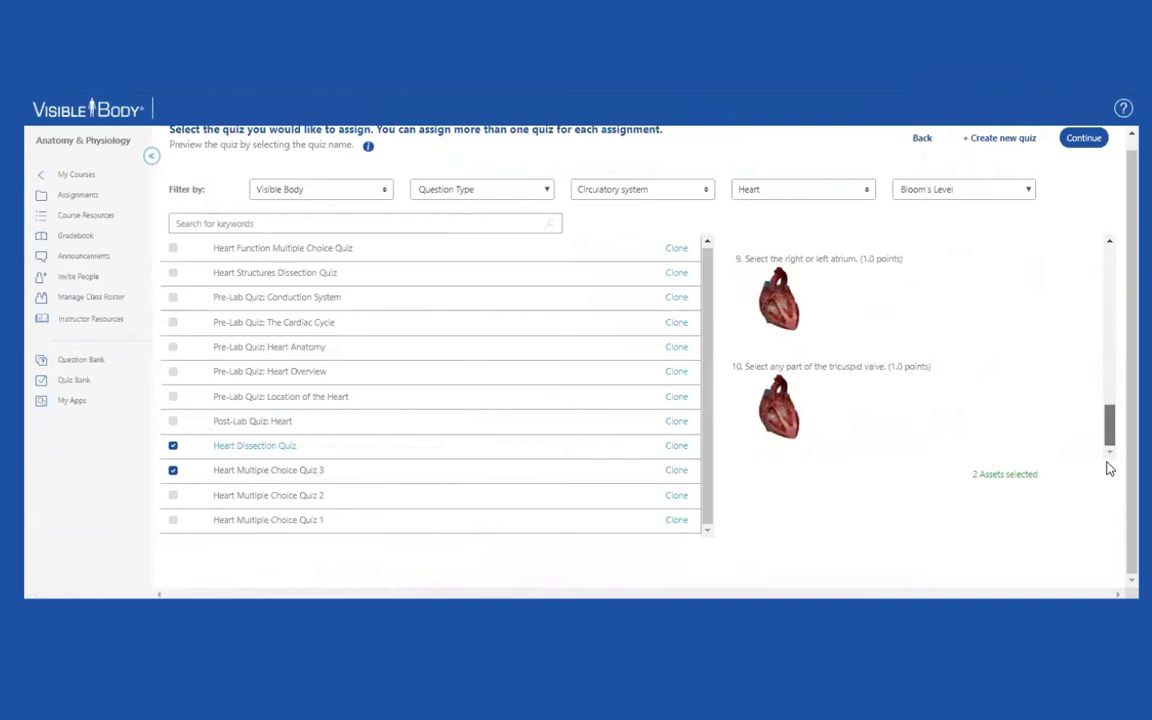
pyautogui.click(285, 476)
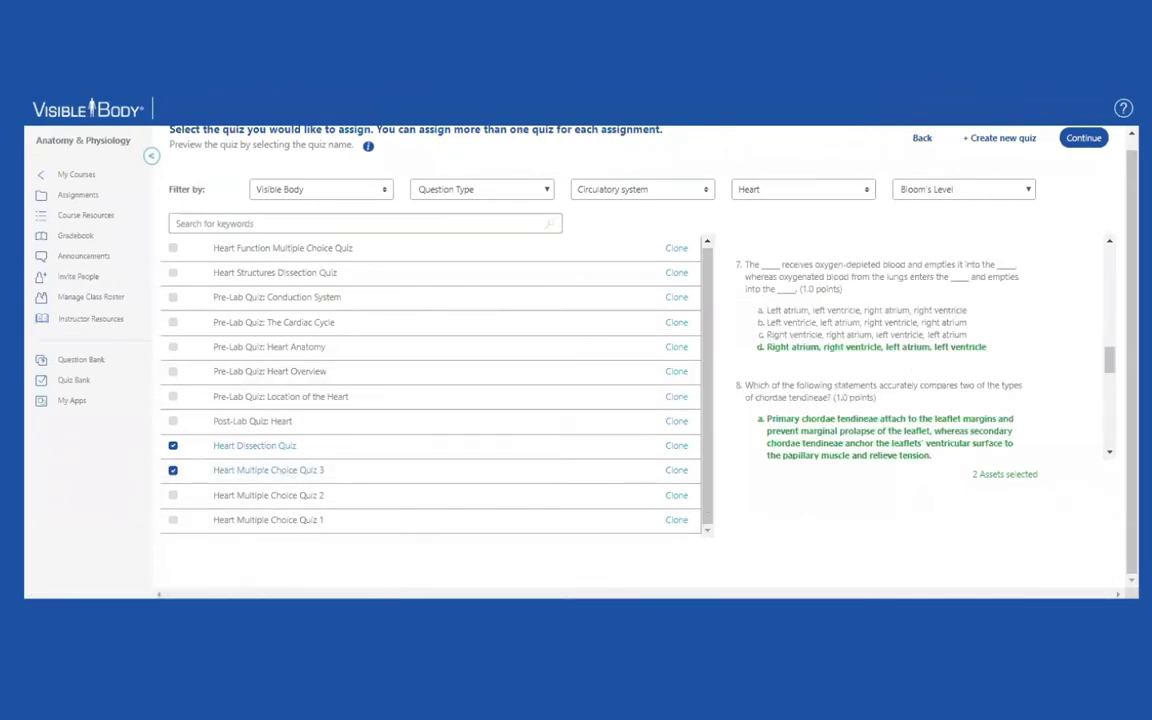
pyautogui.scroll(10, 920, 350)
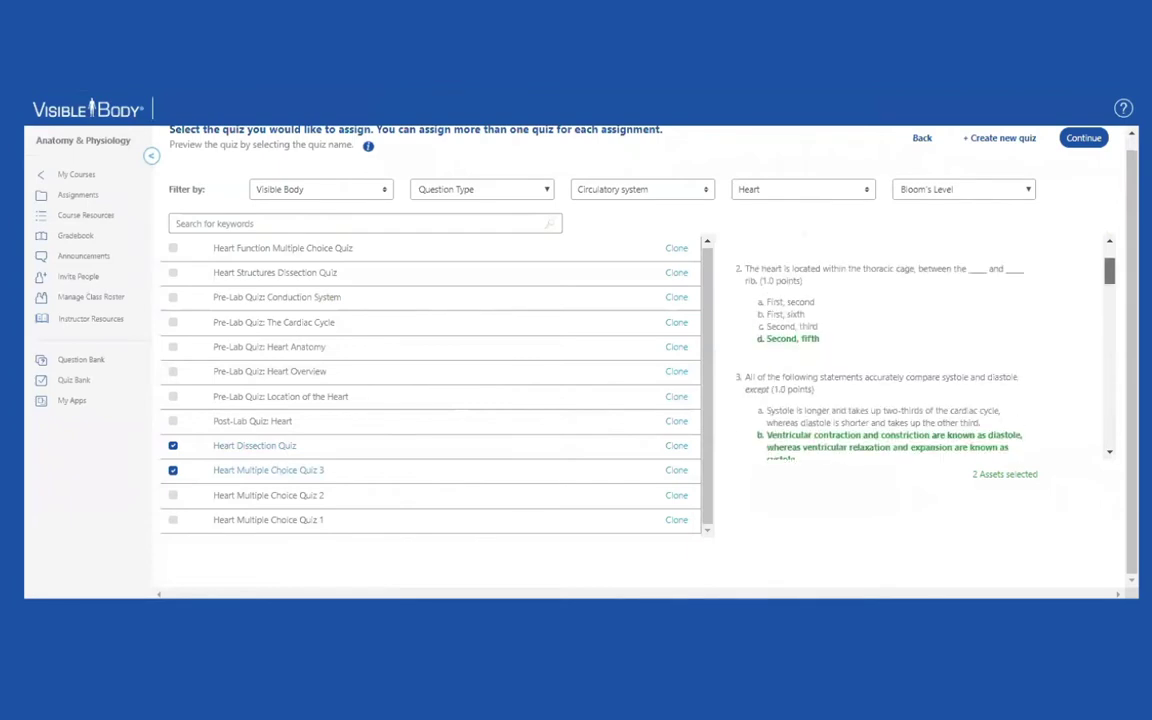
pyautogui.scroll(1, 920, 350)
pyautogui.scroll(-5, 920, 350)
pyautogui.scroll(-2, 920, 350)
pyautogui.scroll(4, 920, 350)
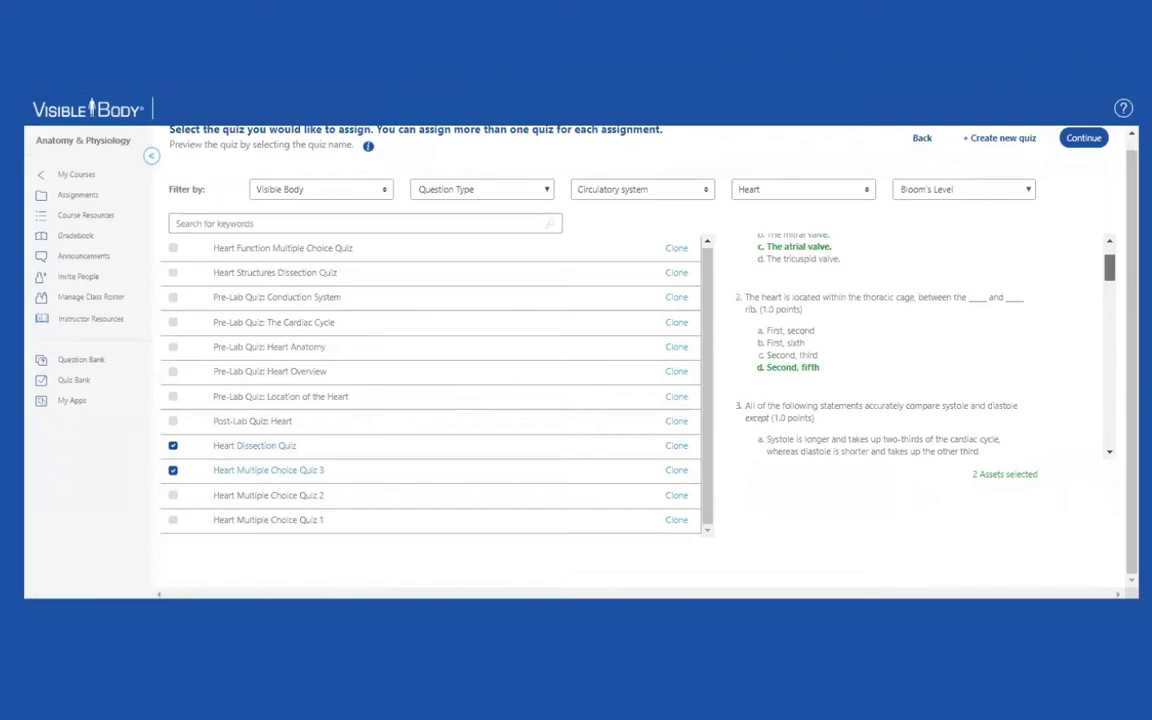
pyautogui.scroll(-2, 920, 350)
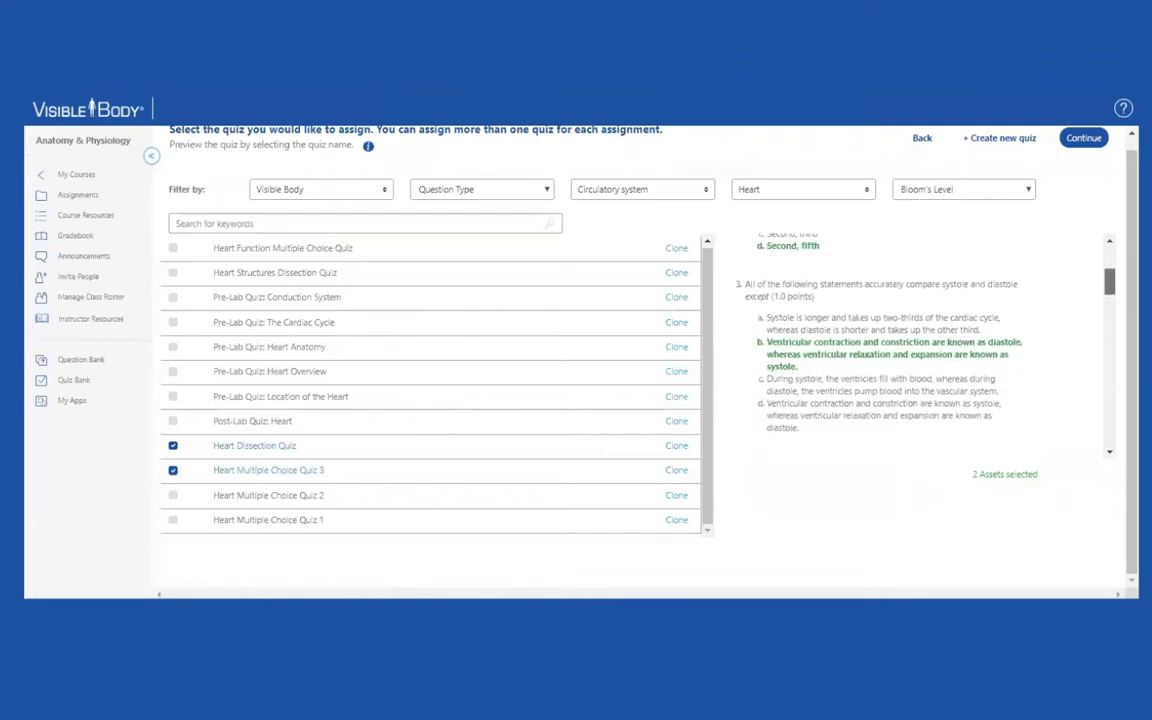
pyautogui.moveTo(1108, 294); pyautogui.dragTo(1108, 437)
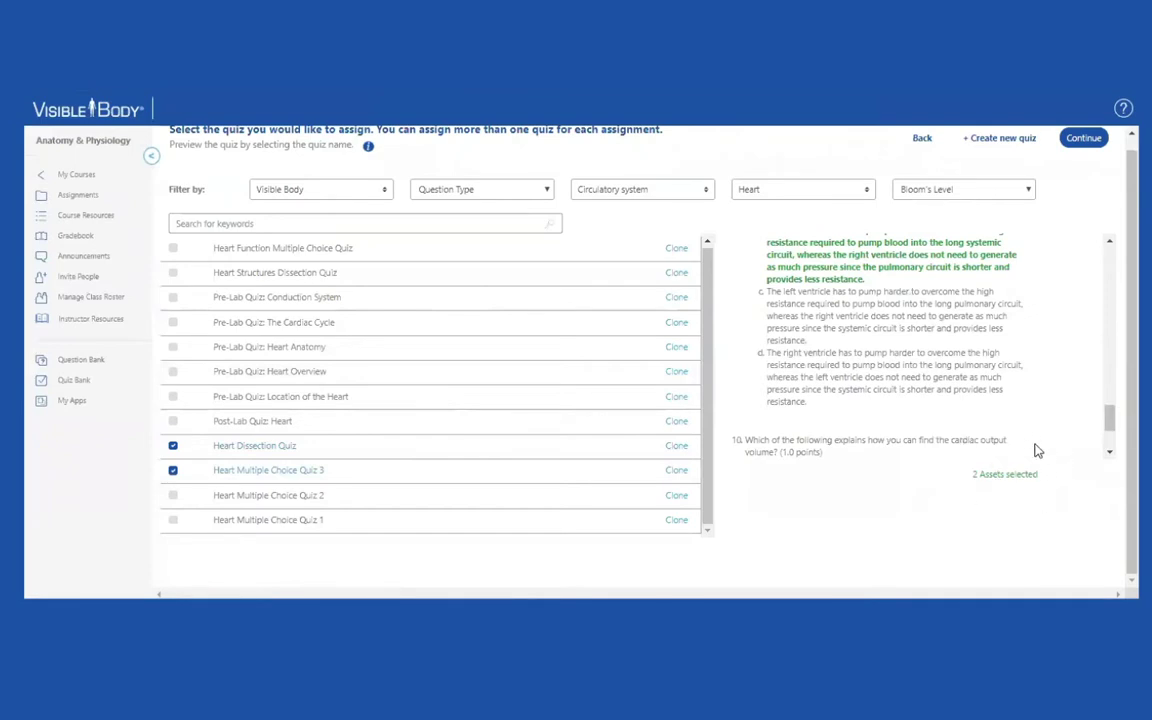
# Step: Continue and name the assignment 'Heart quizzes', due January 10, 2019 at 11:59 PM
pyautogui.click(1084, 139)
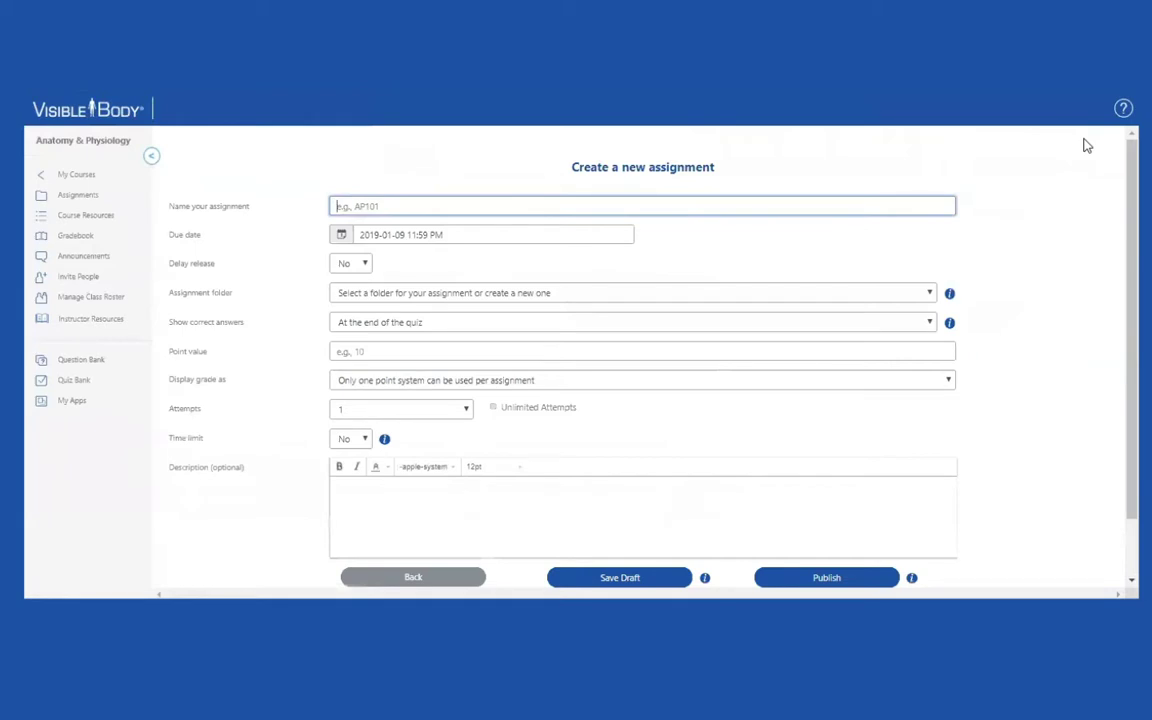
pyautogui.write('Heart quizzes')
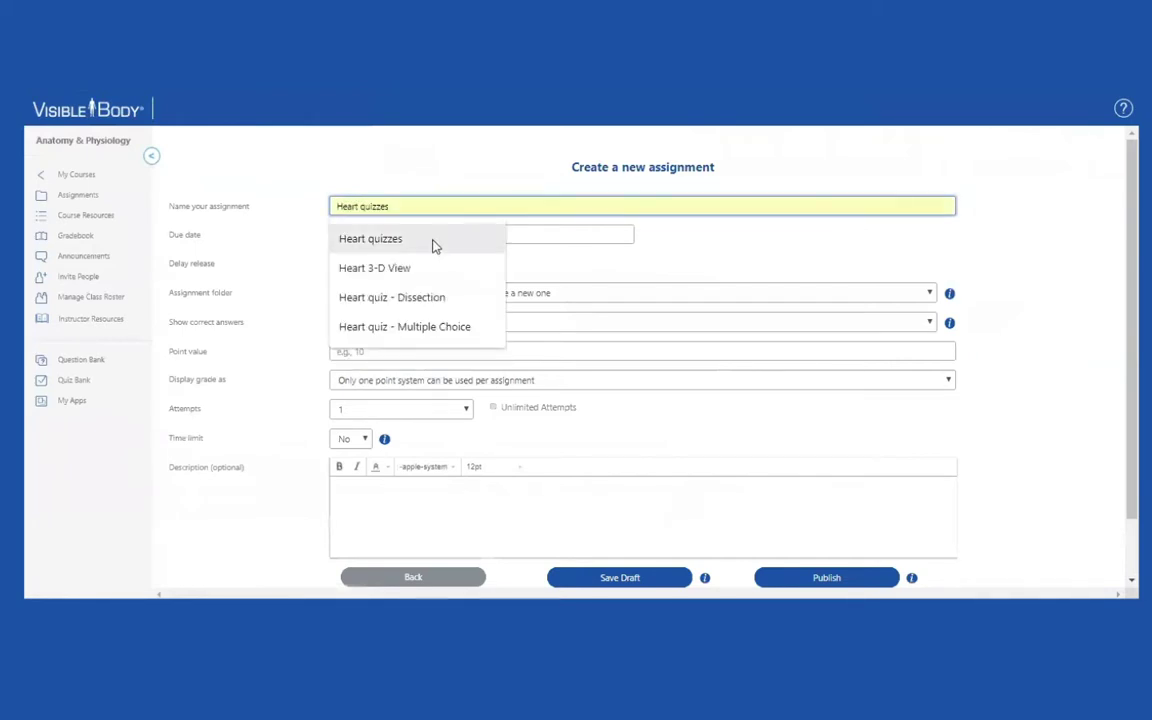
pyautogui.click(433, 242)
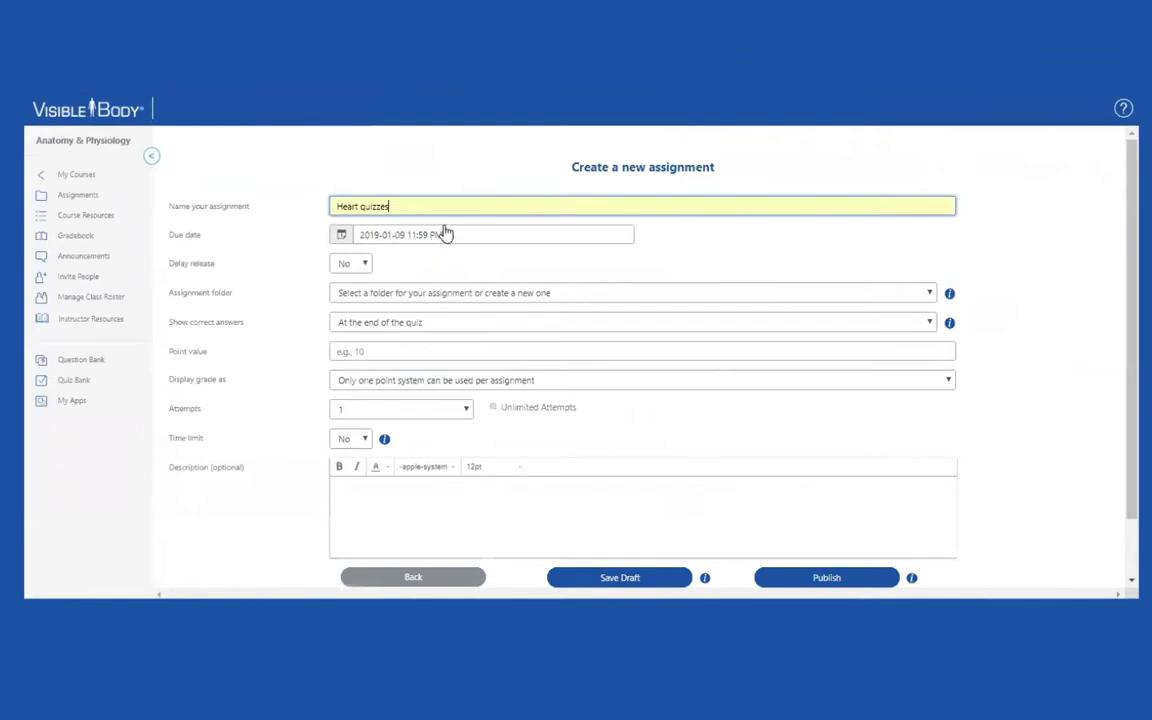
pyautogui.click(446, 233)
pyautogui.click(460, 307)
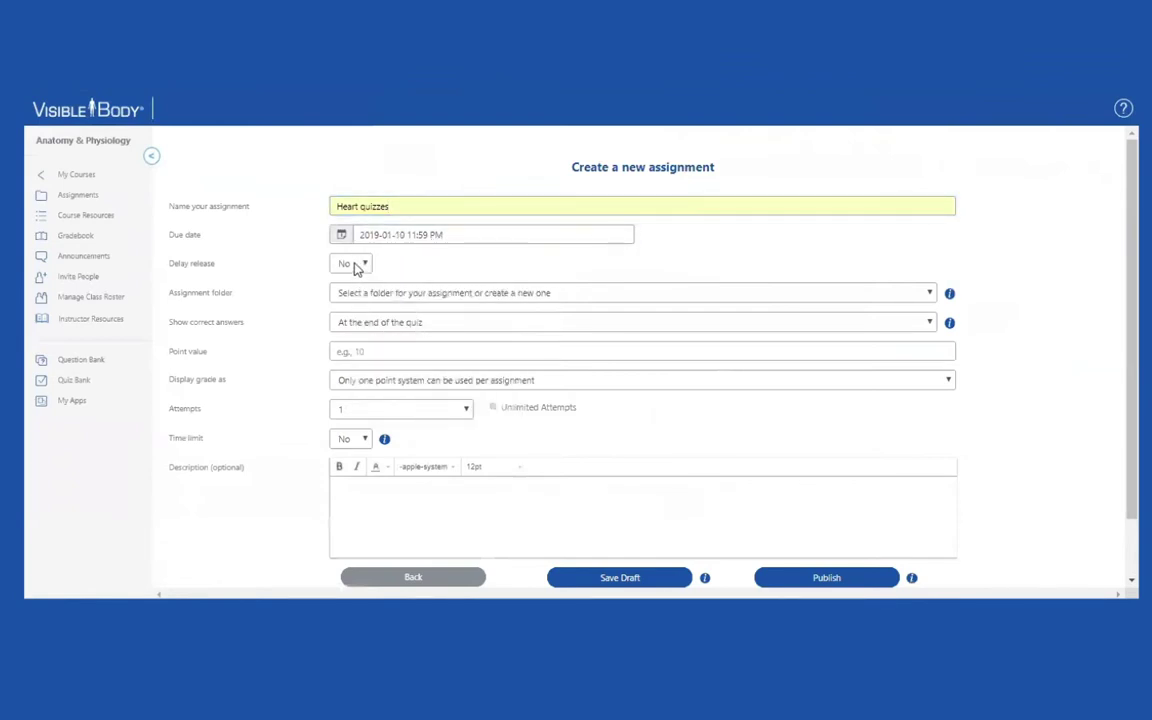
# Step: Switch Delay release to Yes, then back to No
pyautogui.click(366, 266)
pyautogui.click(357, 310)
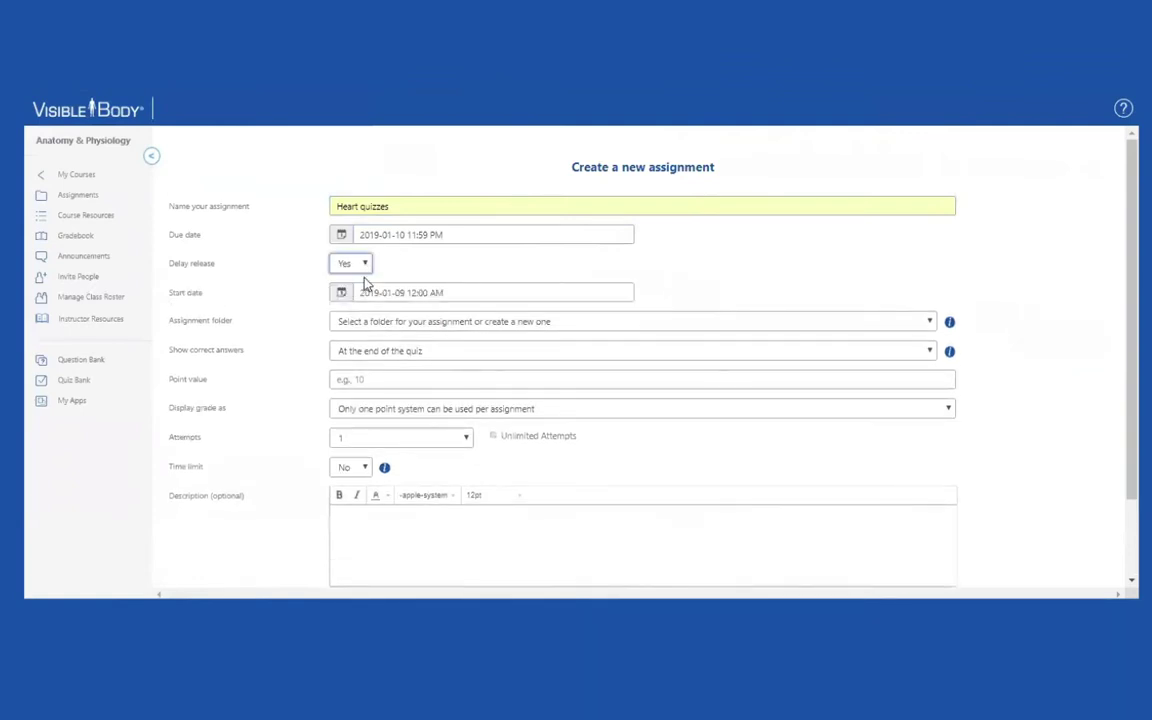
pyautogui.click(364, 263)
pyautogui.click(346, 289)
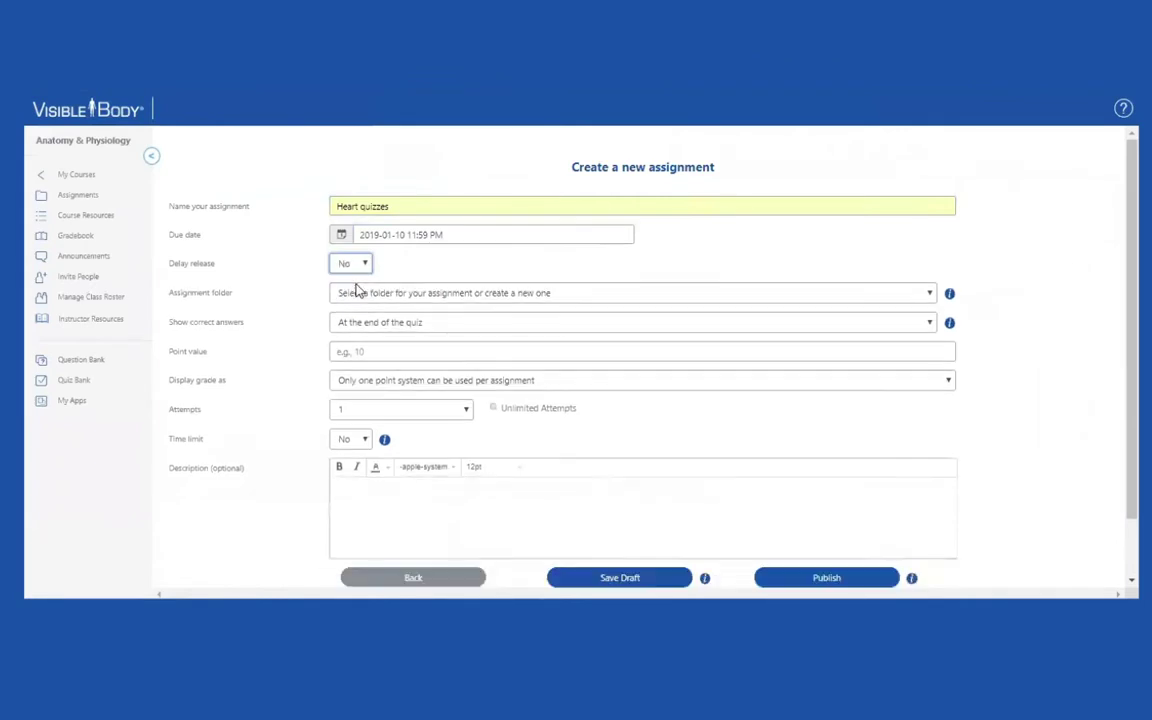
# Step: File the assignment in the Circulatory System folder, showing correct answers at the end of the quiz
pyautogui.click(929, 293)
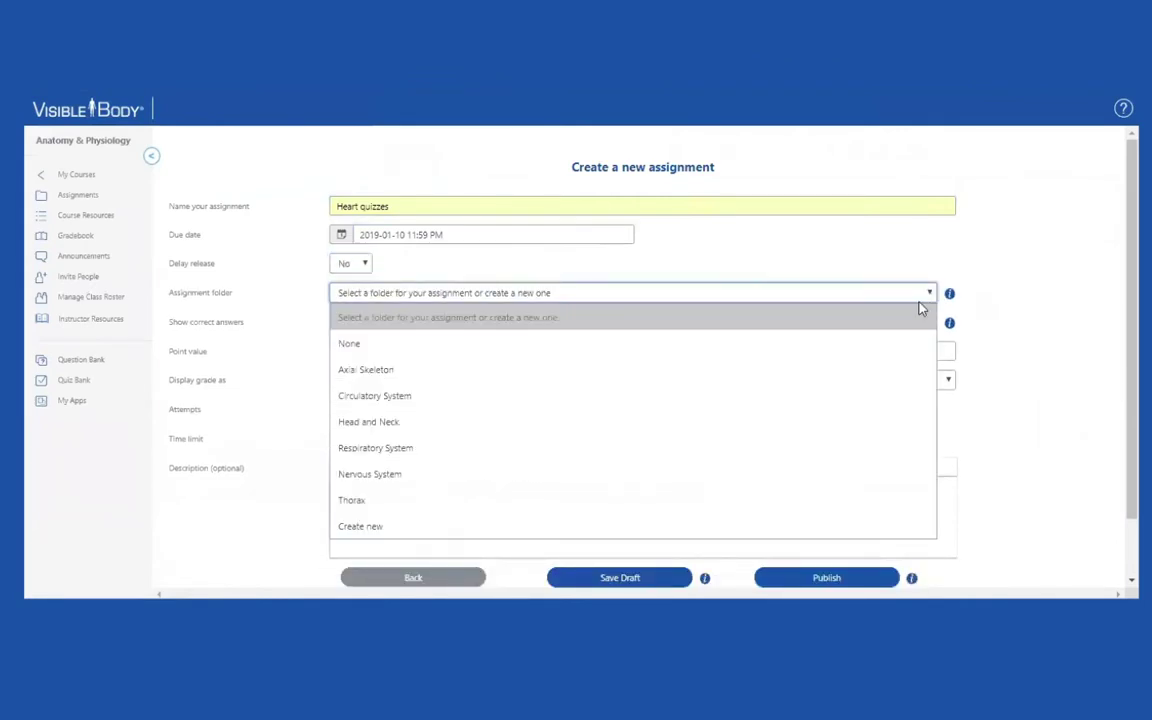
pyautogui.click(672, 404)
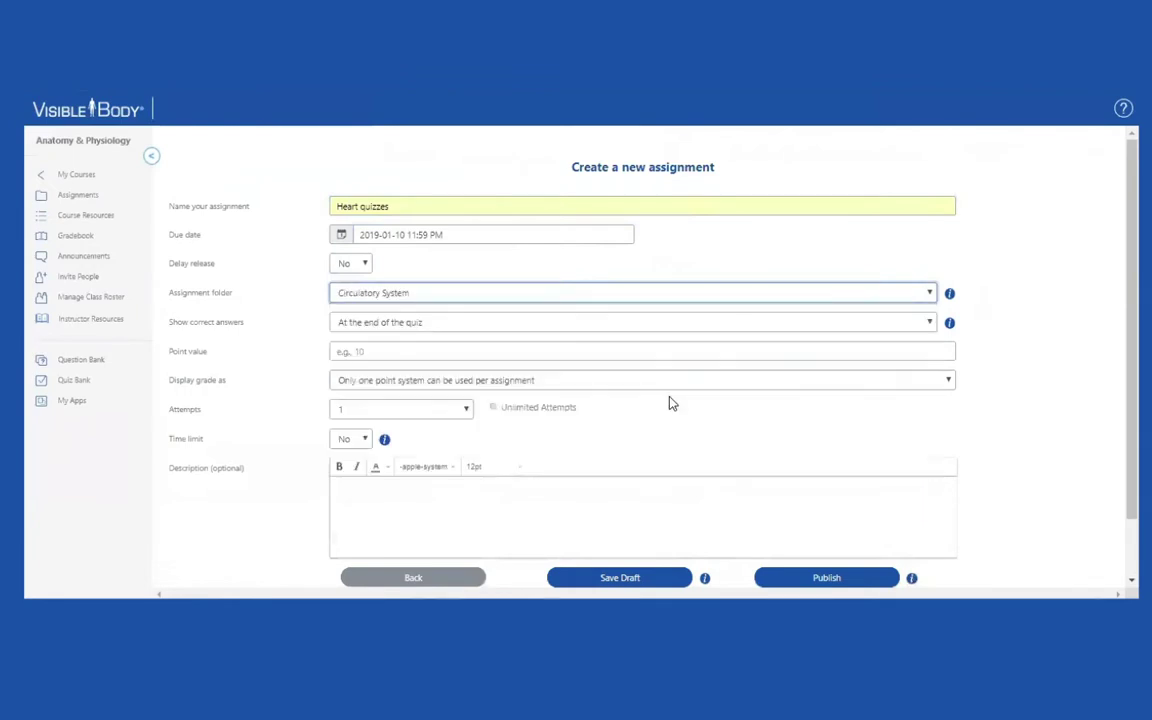
pyautogui.click(930, 323)
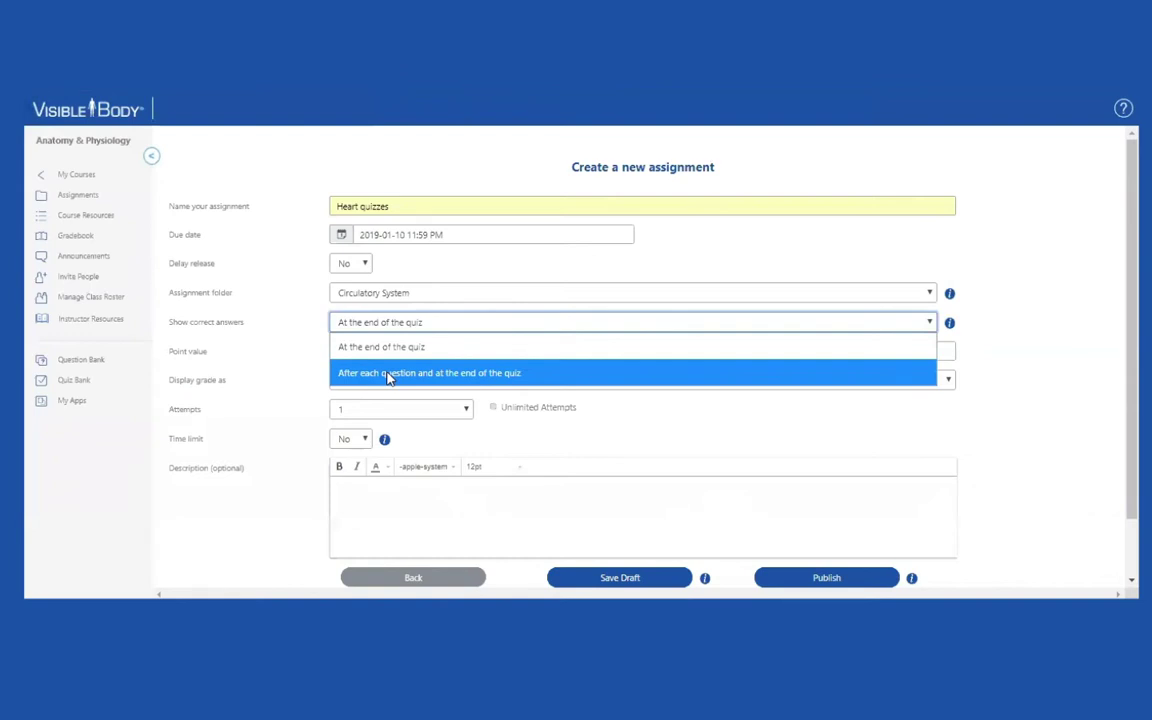
pyautogui.click(362, 318)
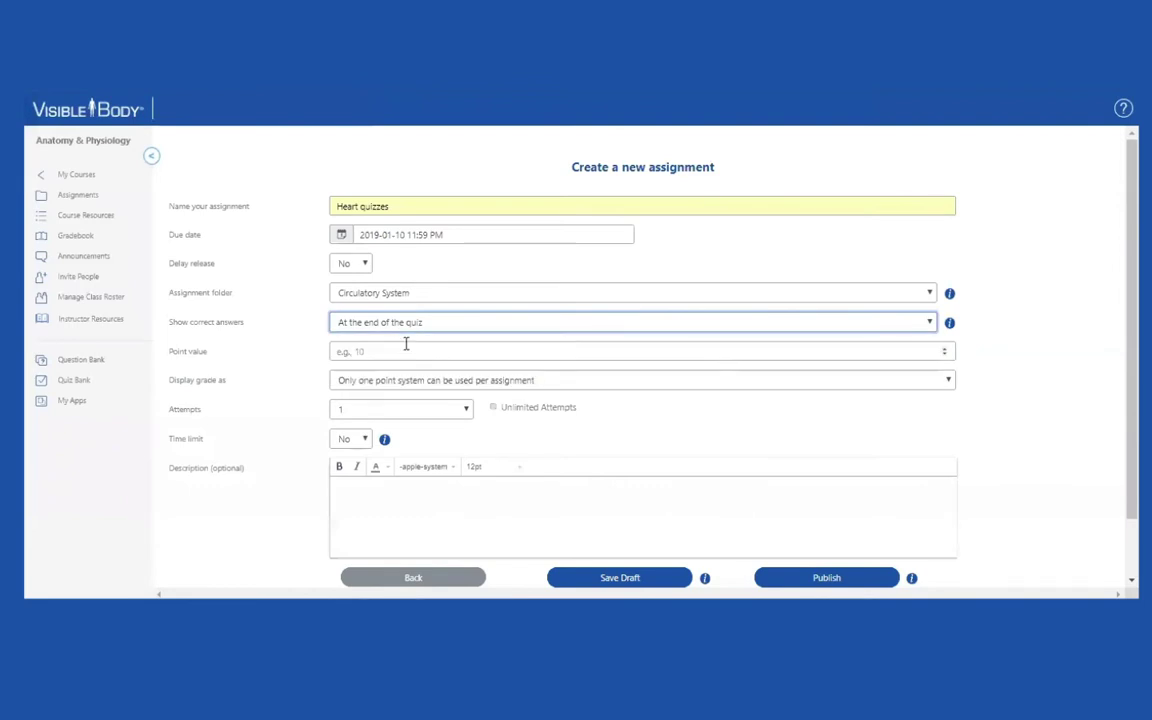
# Step: Set the assignment's point value to 10, with the grade displayed as Points
pyautogui.click(530, 352)
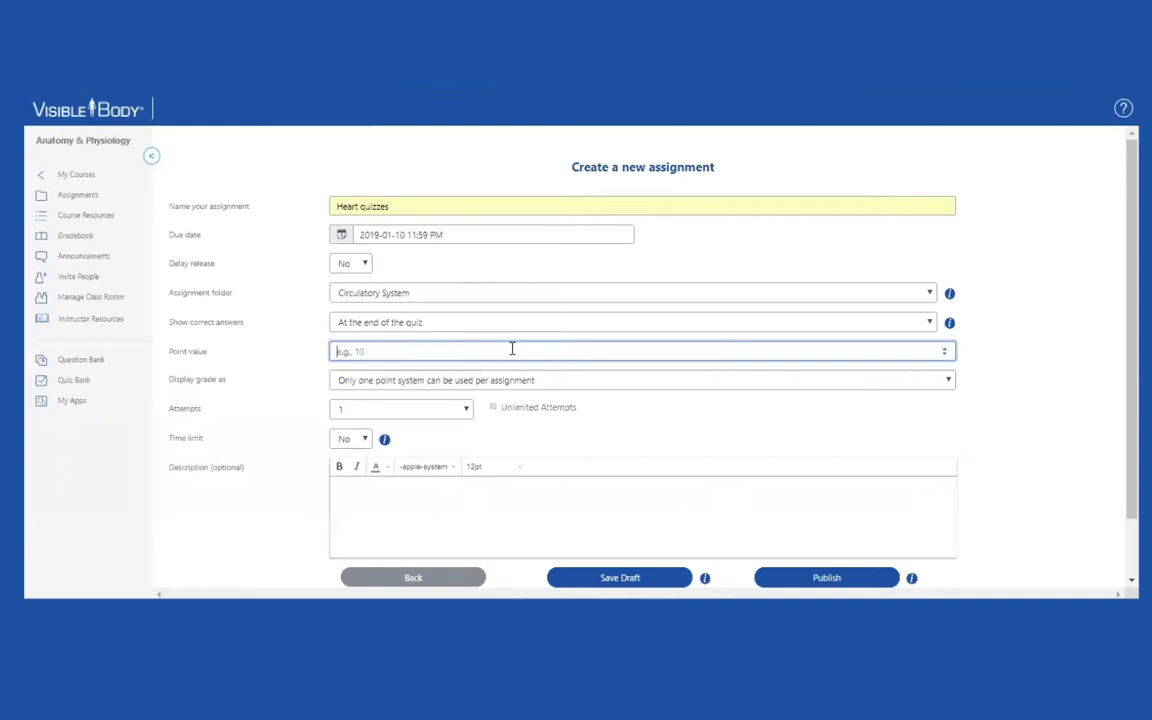
pyautogui.write('10')
pyautogui.click(949, 380)
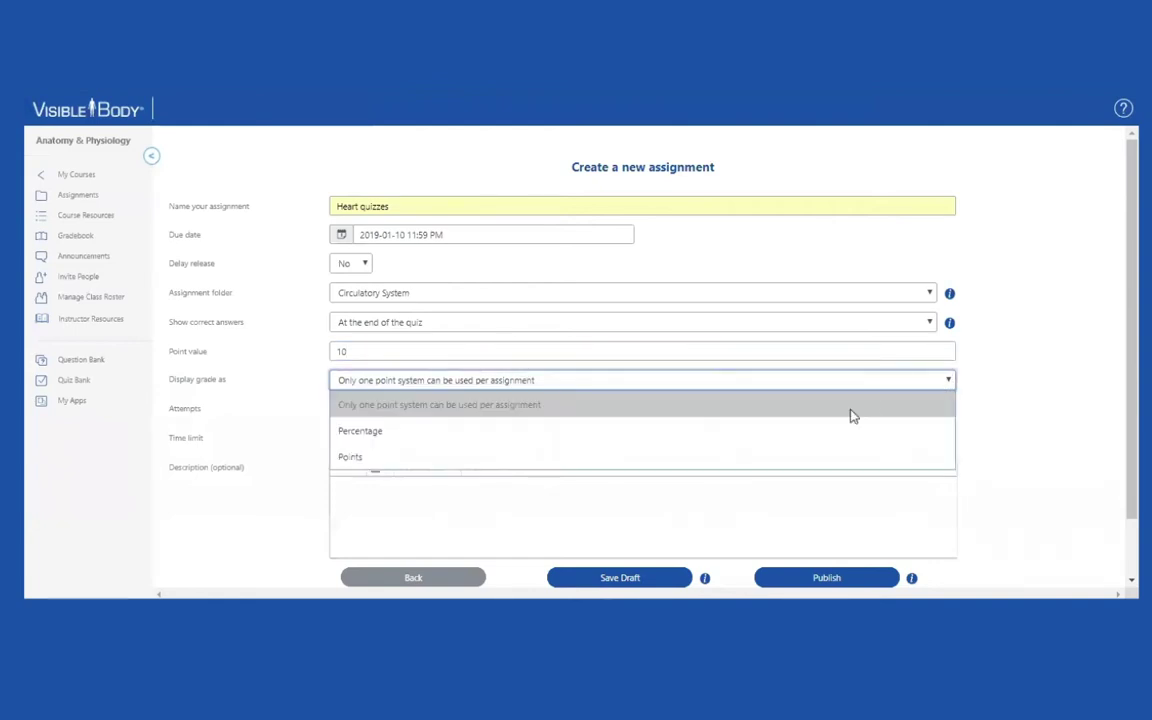
pyautogui.click(627, 468)
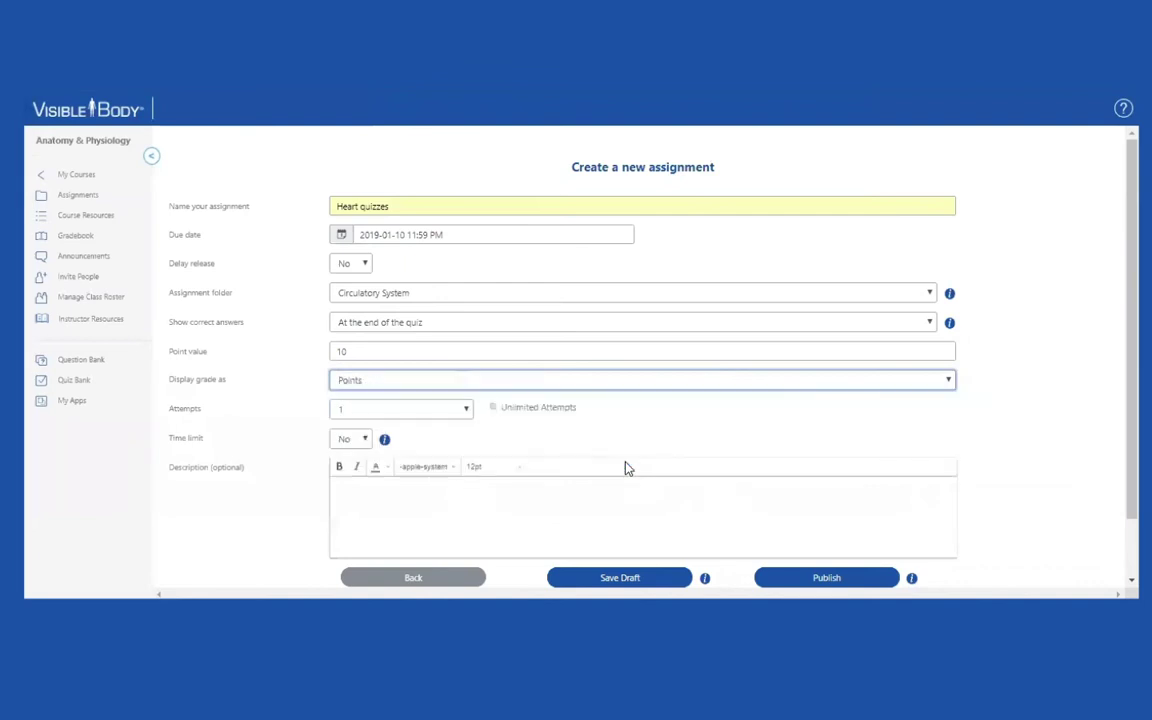
# Step: Allow 3 attempts and keep the Best Attempt score
pyautogui.click(467, 413)
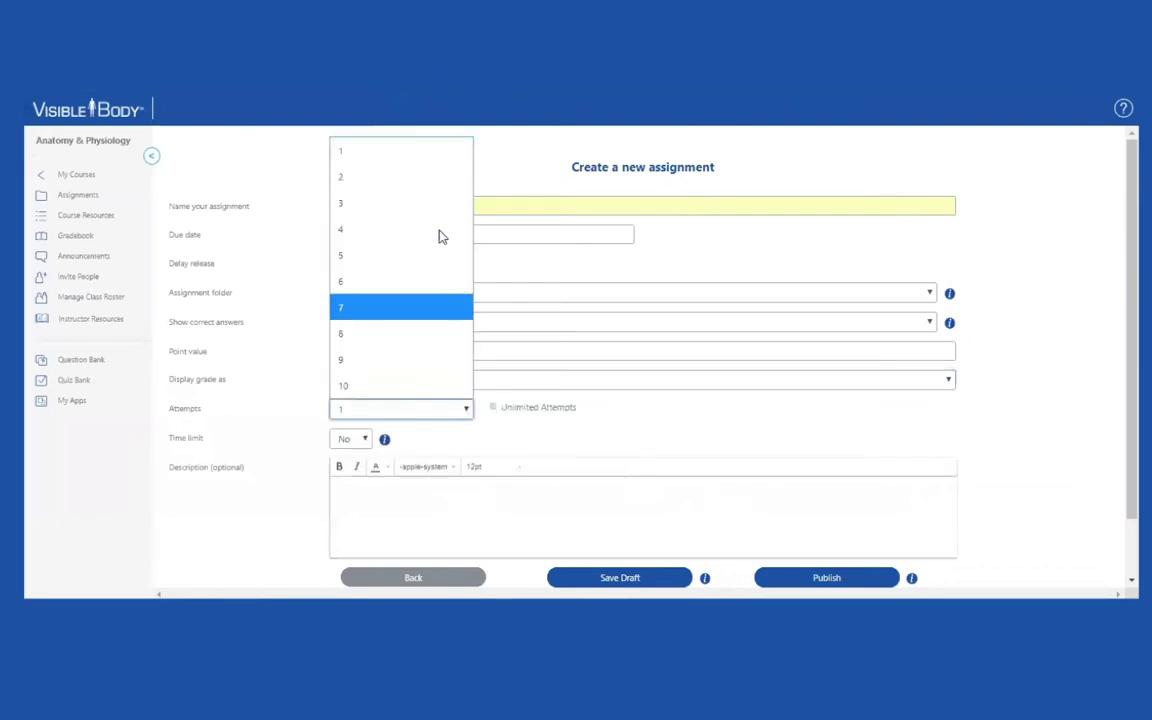
pyautogui.click(432, 203)
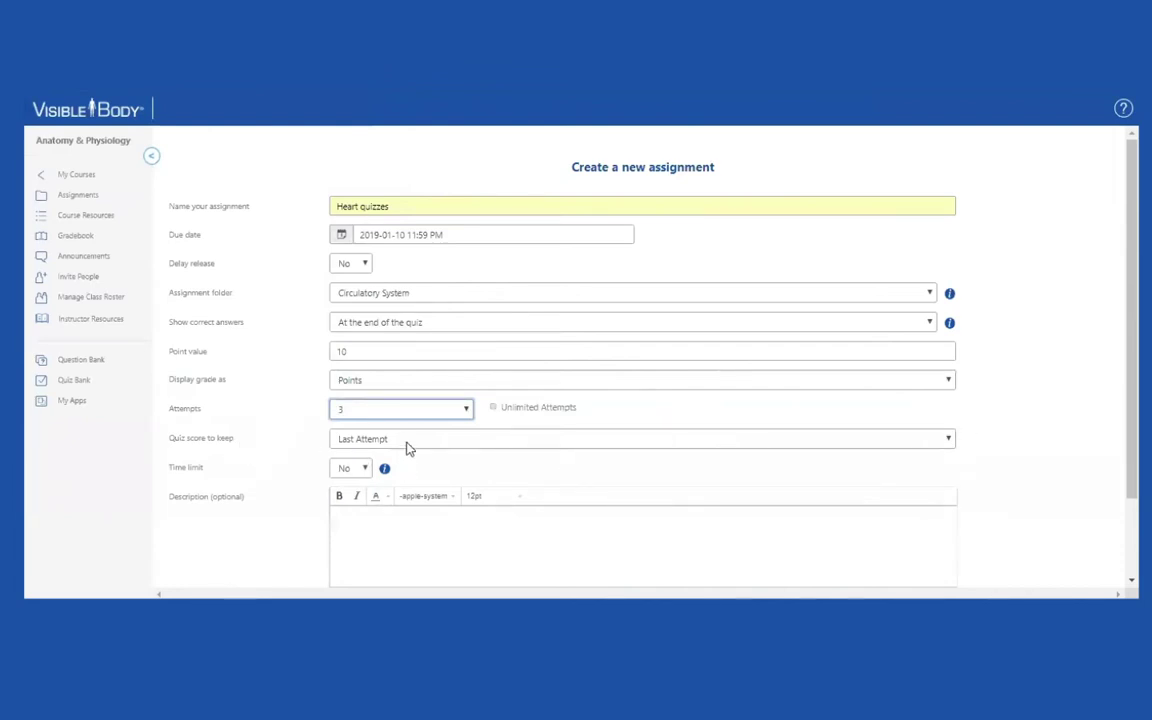
pyautogui.click(951, 441)
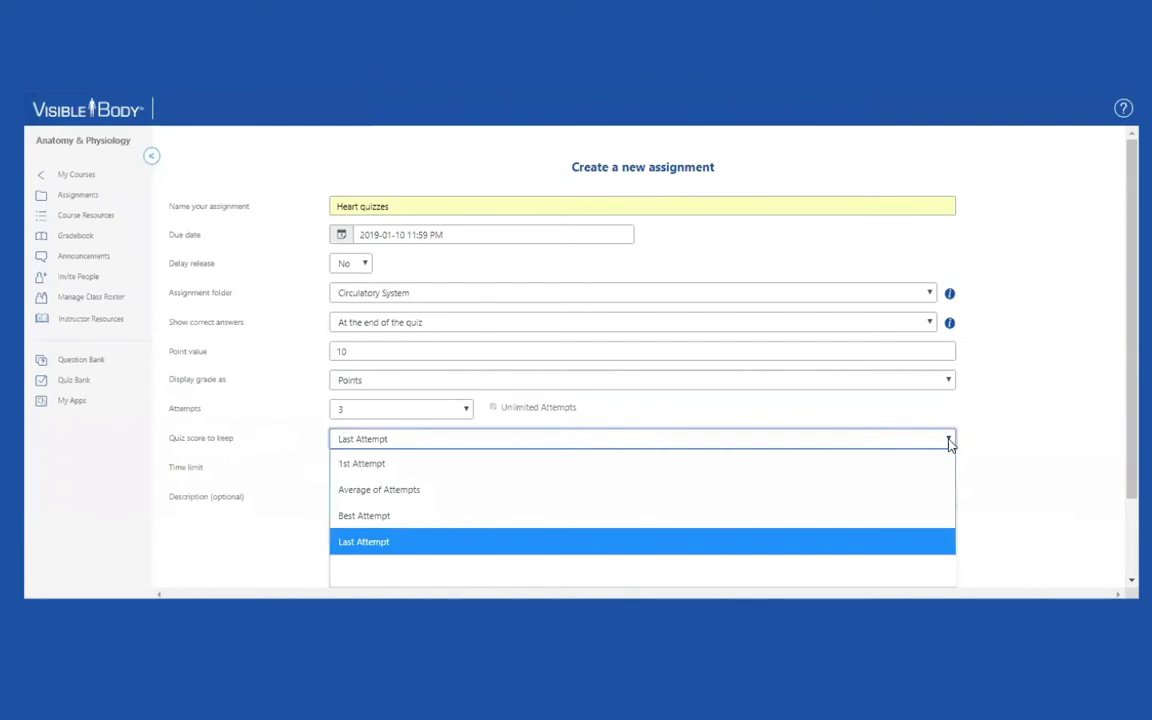
pyautogui.click(907, 515)
pyautogui.scroll(-2, 350, 394)
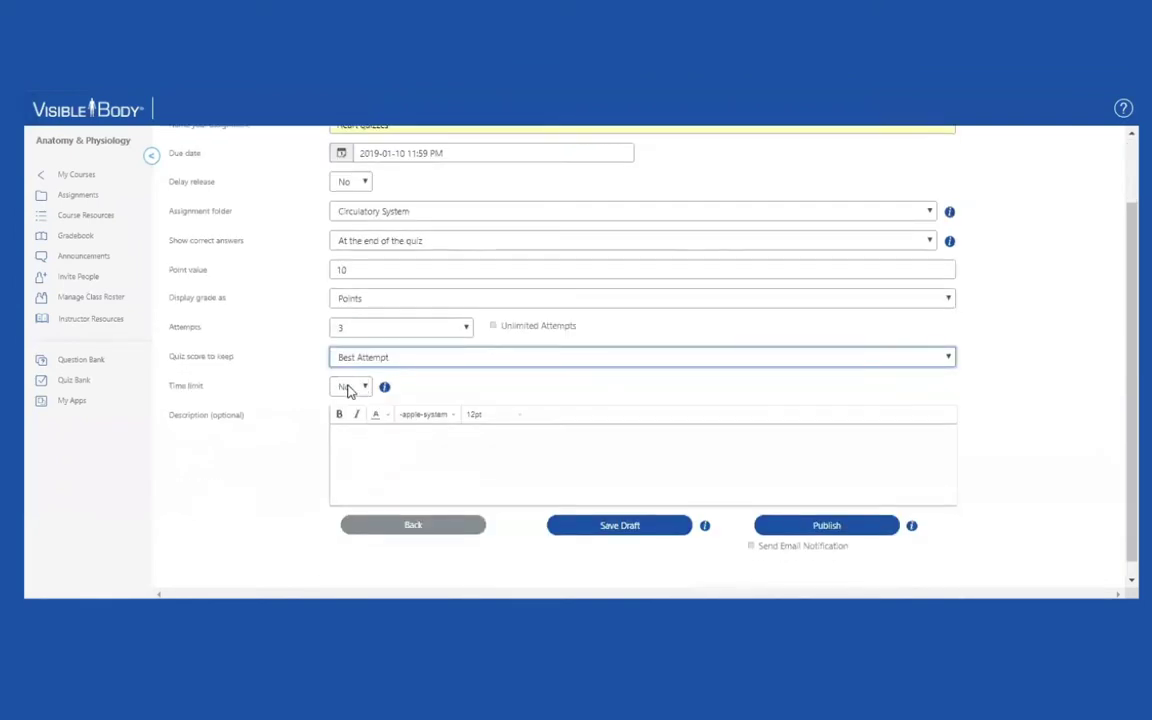
pyautogui.click(355, 444)
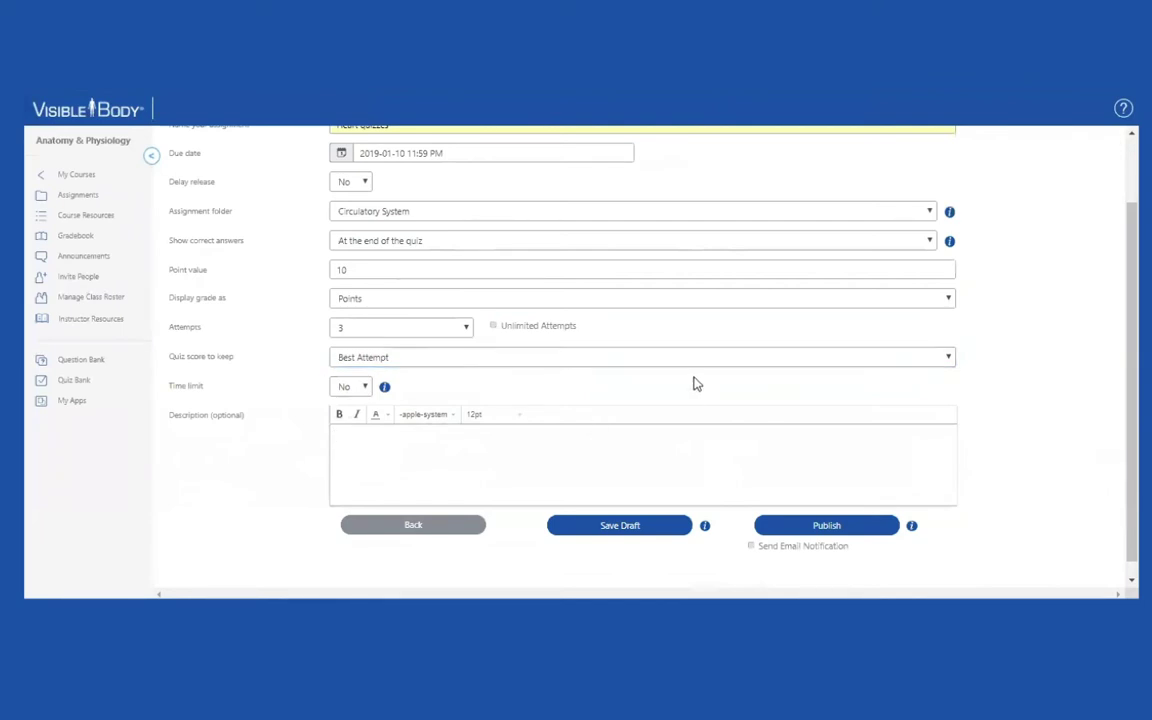
pyautogui.scroll(2, 694, 384)
pyautogui.scroll(-2, 692, 383)
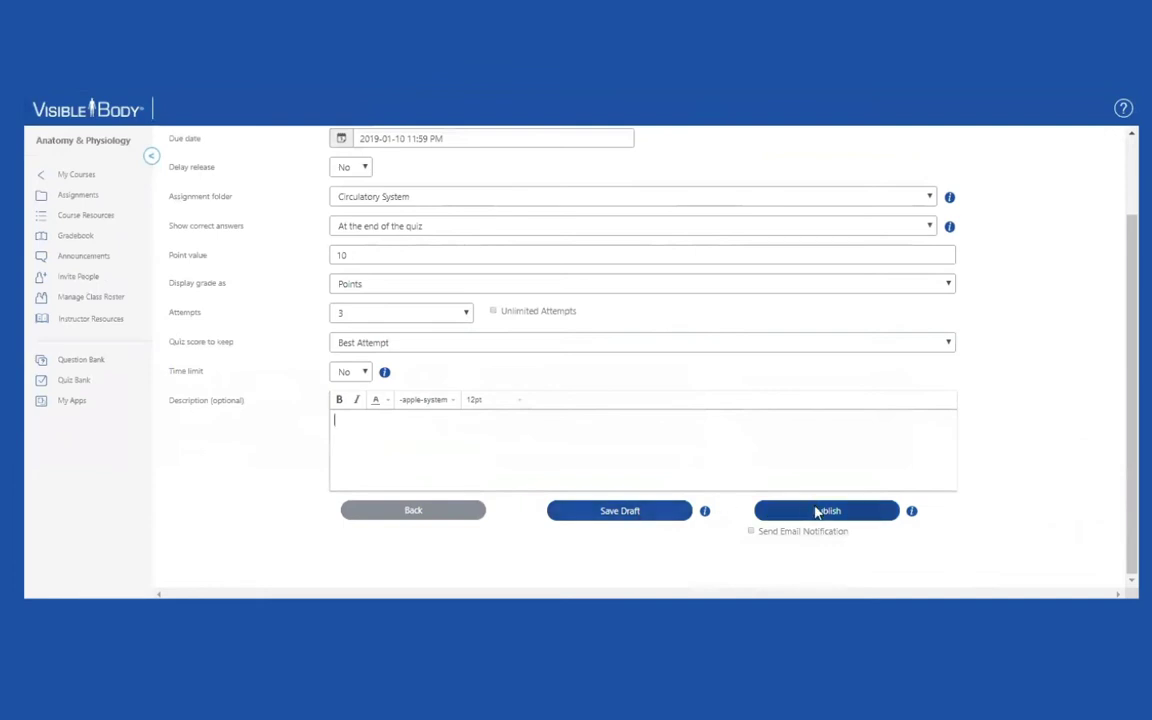
# Step: Save Heart quizzes as a draft and go back to the Assignments list
pyautogui.click(631, 517)
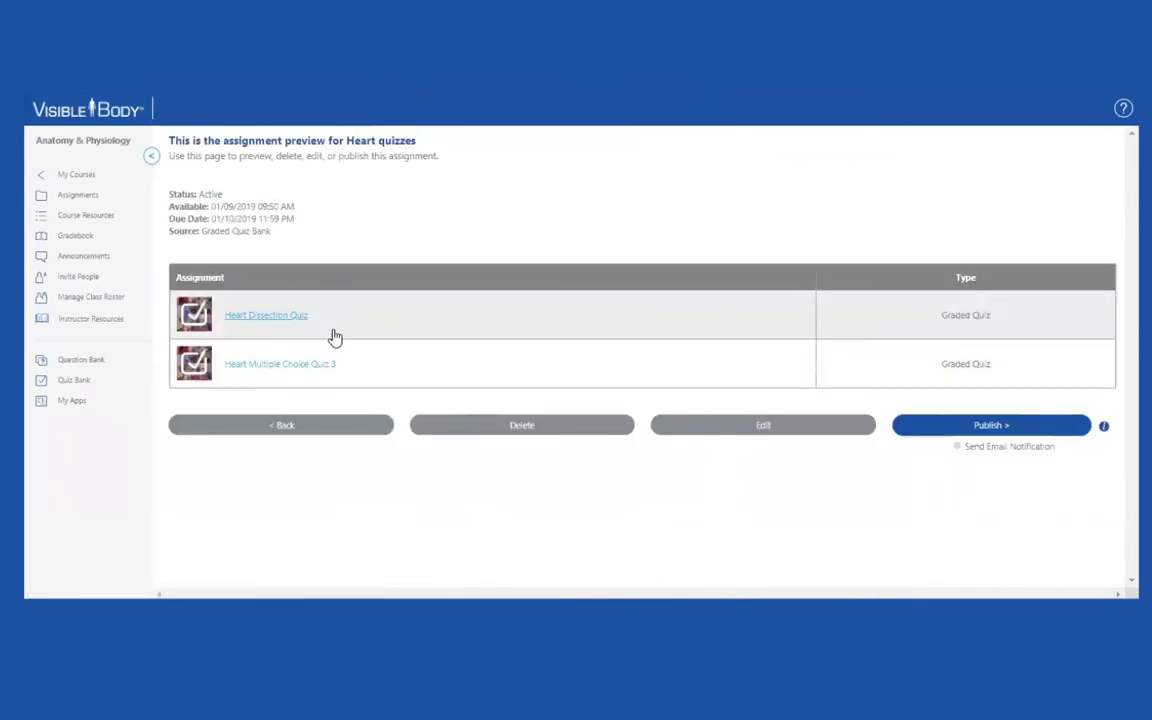
pyautogui.click(67, 199)
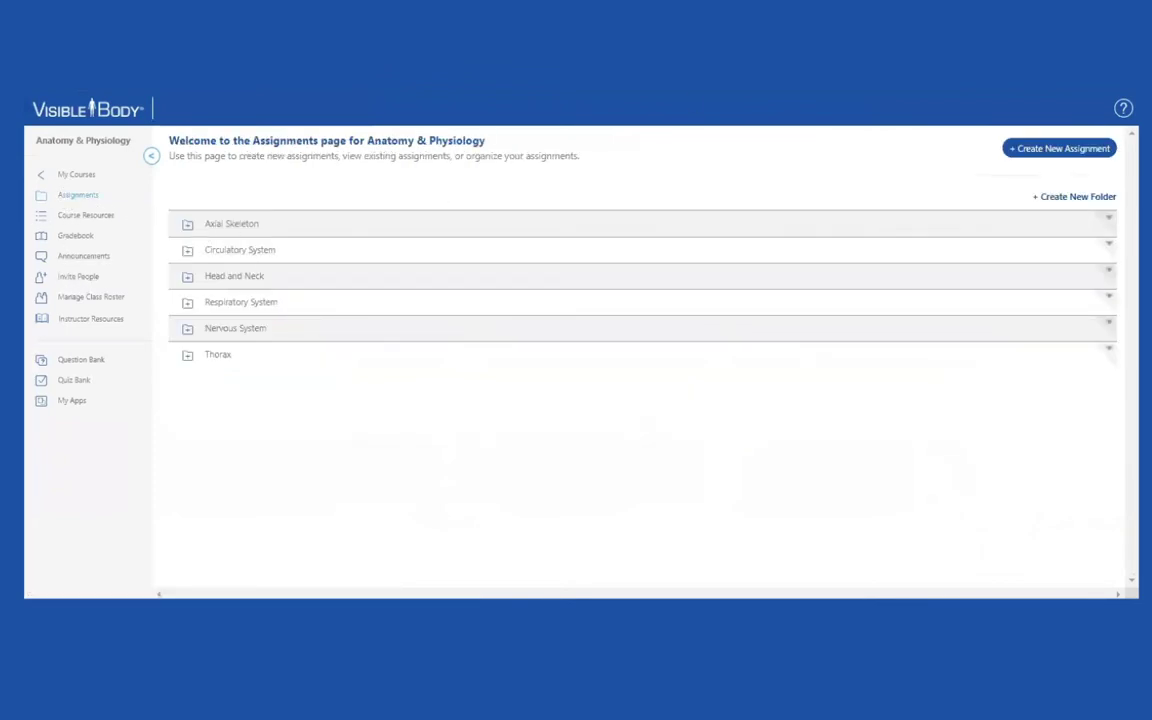
# Step: Zoom the browser to 100% and preview the Heart quizzes draft from the Circulatory System folder
pyautogui.hotkey('alt', 'f')
pyautogui.click(1077, 206)
pyautogui.click(1079, 208)
pyautogui.click(1079, 208)
pyautogui.click(1079, 208)
pyautogui.click(785, 252)
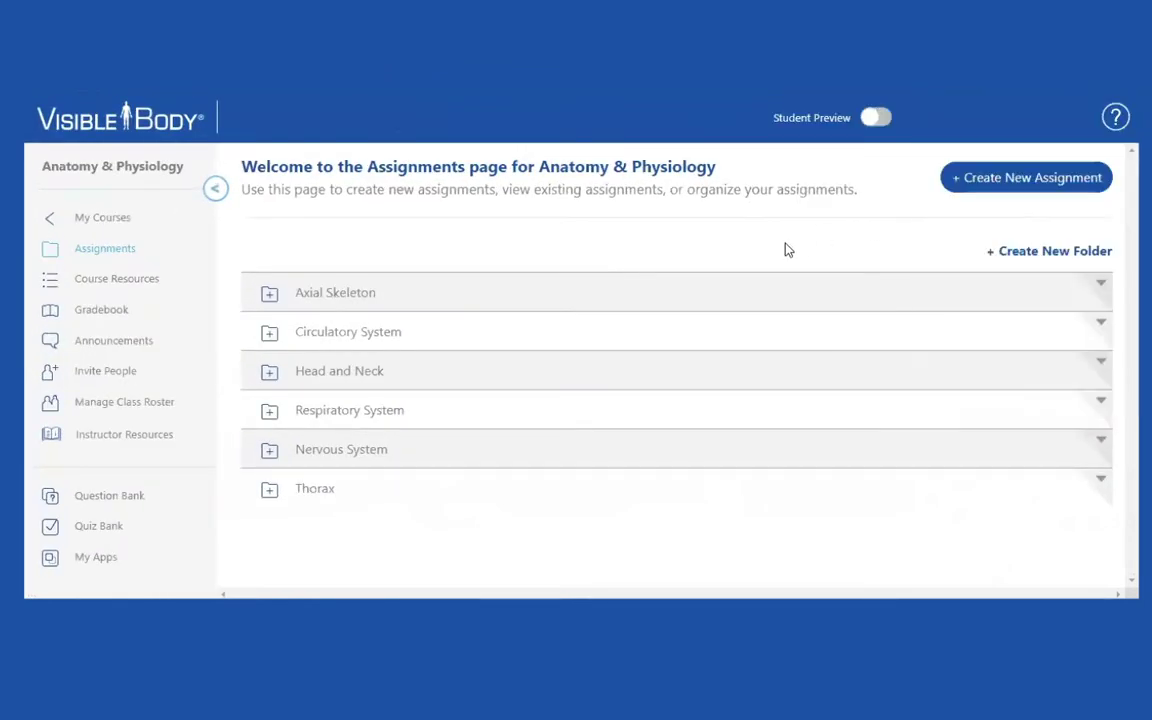
pyautogui.click(335, 333)
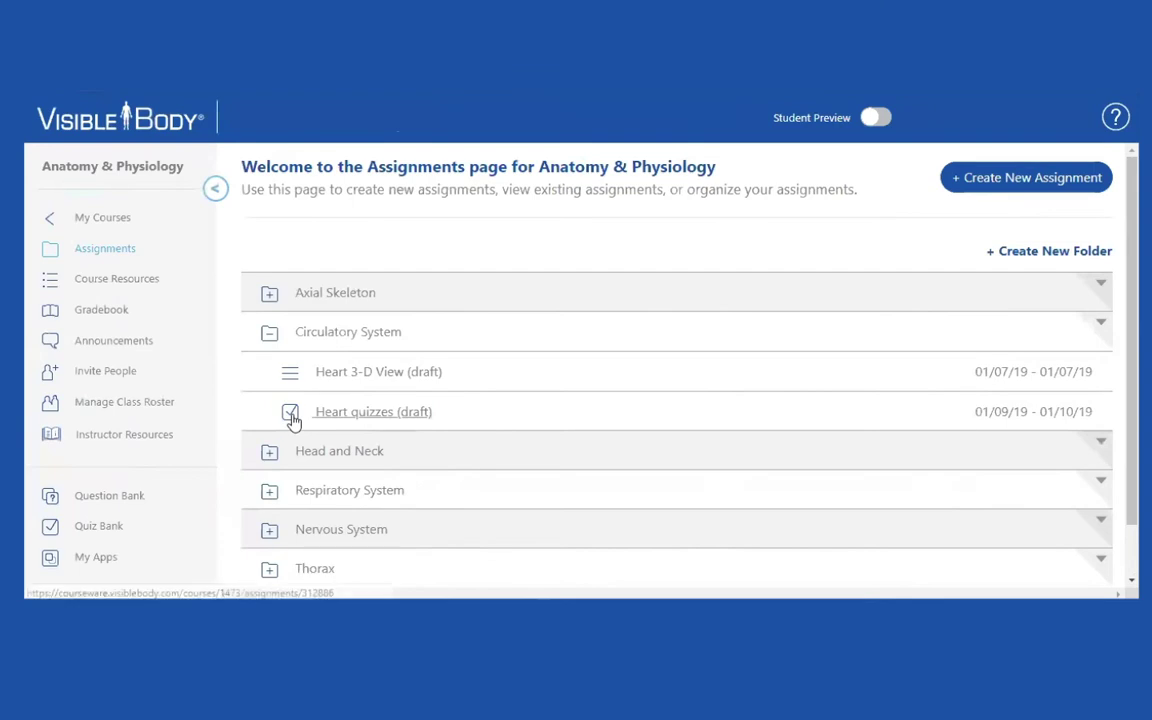
pyautogui.click(378, 413)
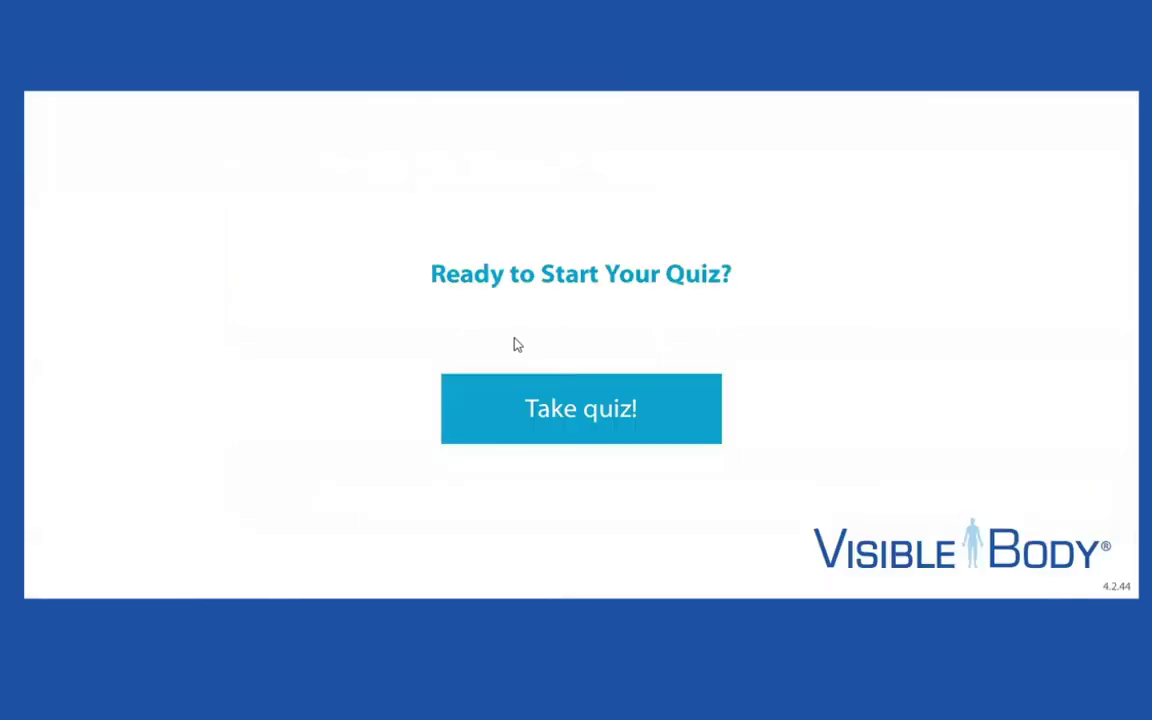
# Step: Take the multiple-choice heart quiz, answering coronary valve, the three heart layers, then enclosing and protecting the heart
pyautogui.click(538, 409)
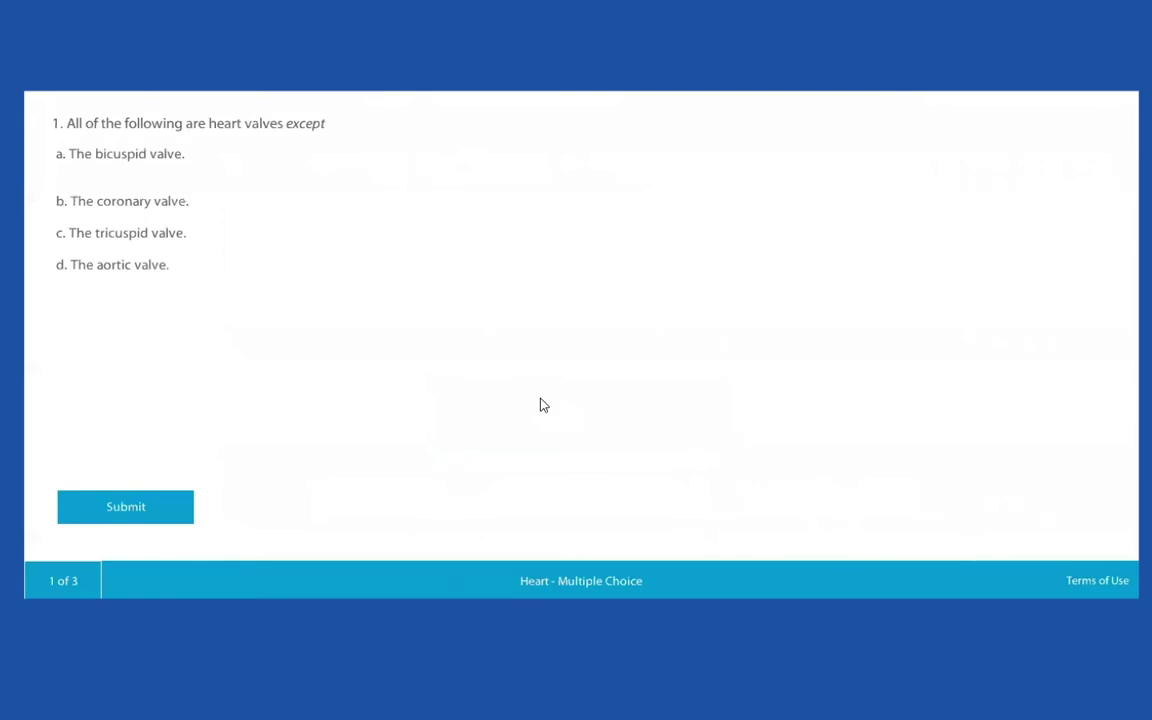
pyautogui.click(108, 200)
pyautogui.click(139, 506)
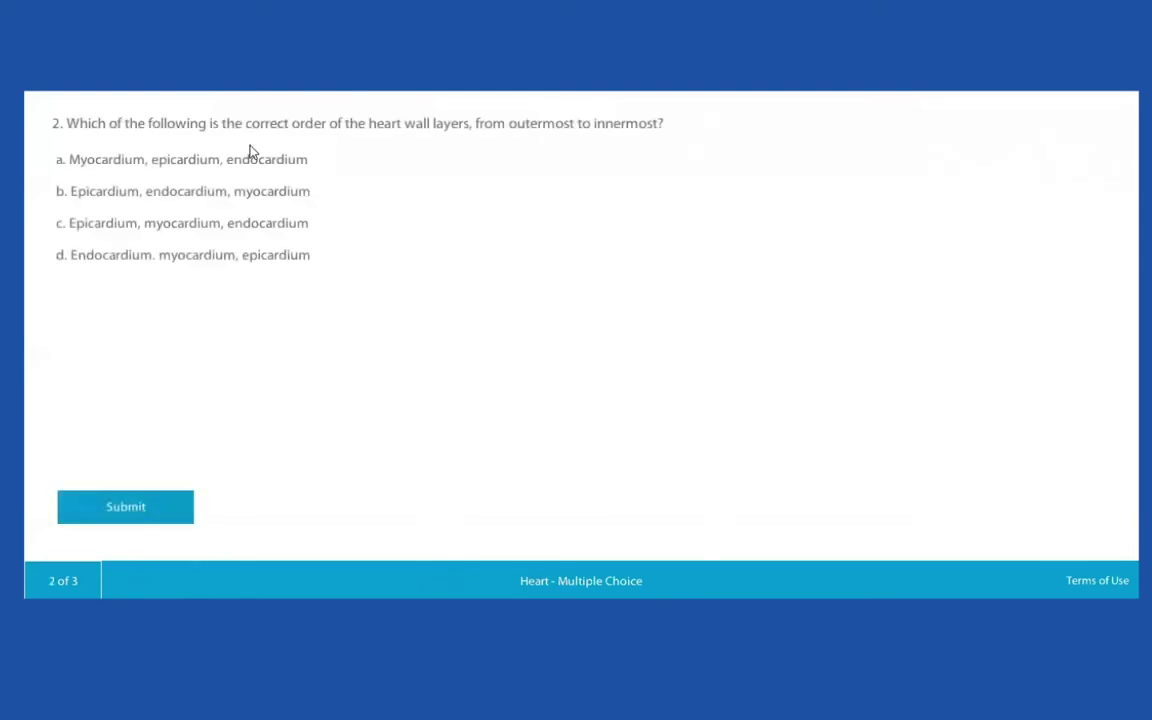
pyautogui.click(230, 160)
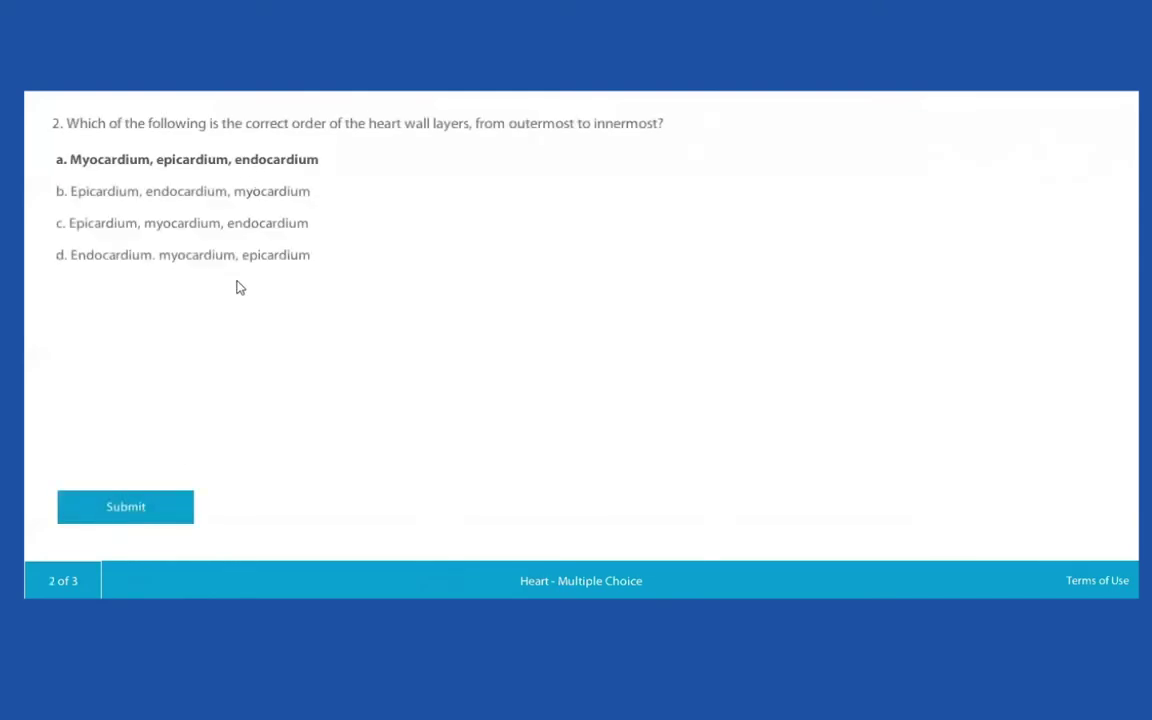
pyautogui.click(148, 510)
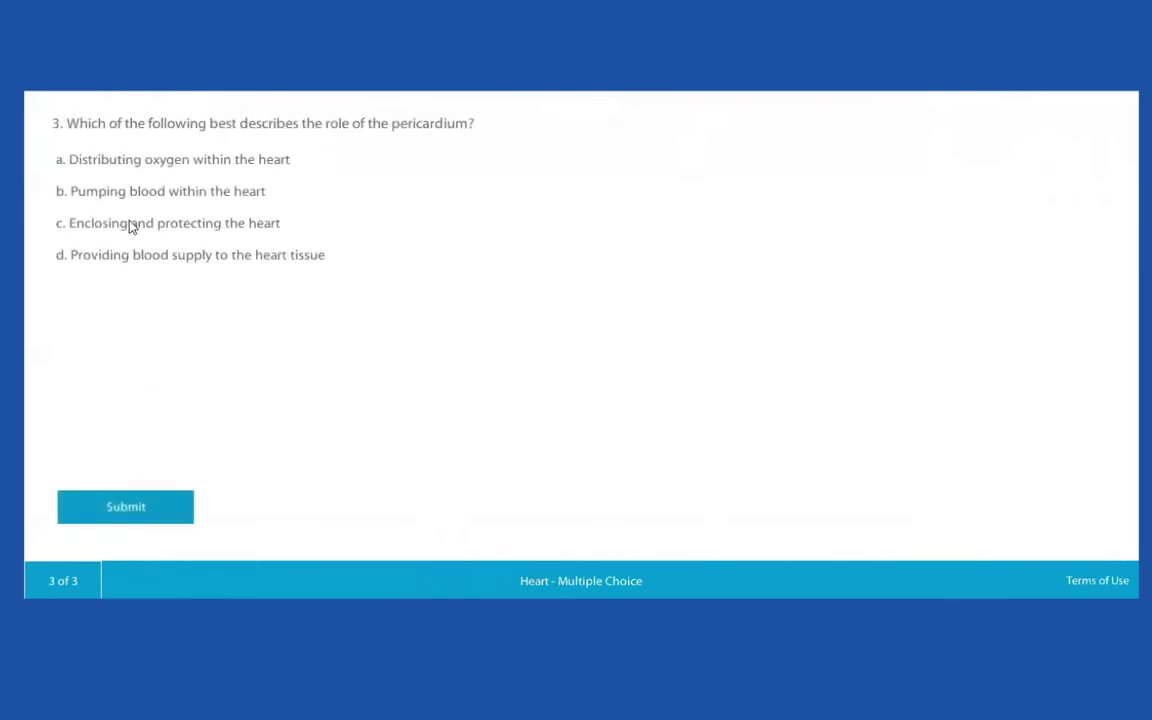
pyautogui.click(131, 225)
pyautogui.click(156, 510)
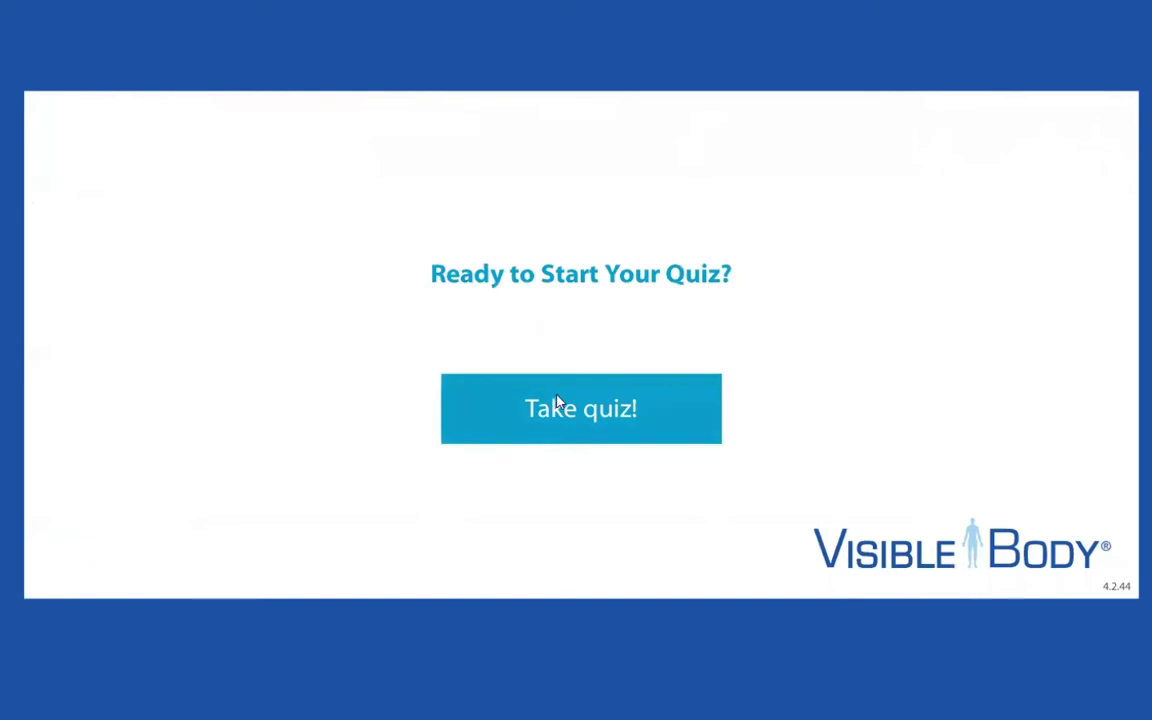
# Step: Start the Heart - Dissection quiz and rotate the heart model to inspect it
pyautogui.click(559, 403)
pyautogui.scroll(-2, 555, 396)
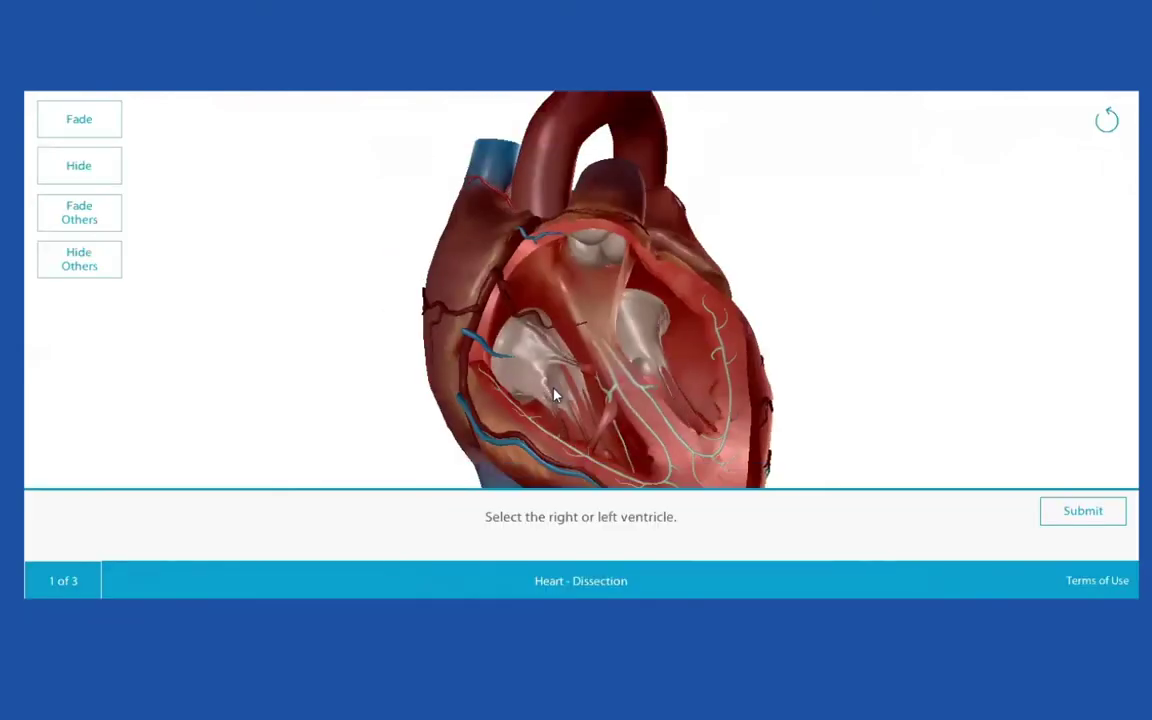
pyautogui.scroll(-3, 545, 392)
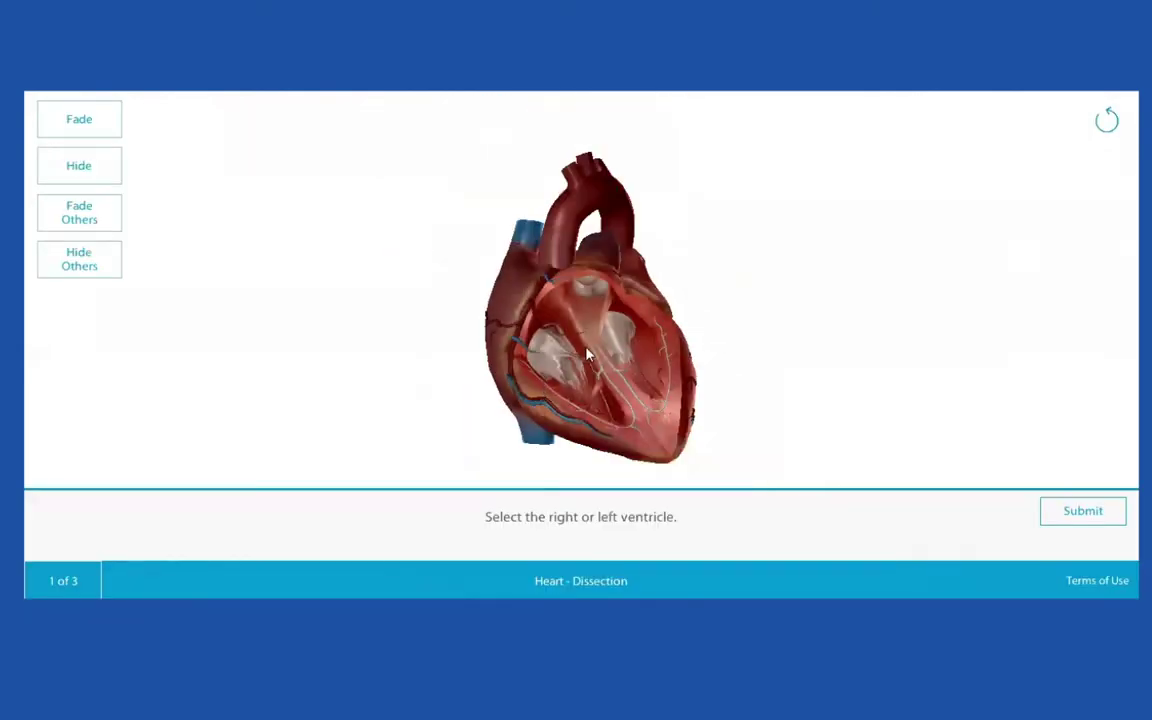
pyautogui.moveTo(668, 395); pyautogui.dragTo(635, 555)
pyautogui.moveTo(630, 422); pyautogui.dragTo(671, 527)
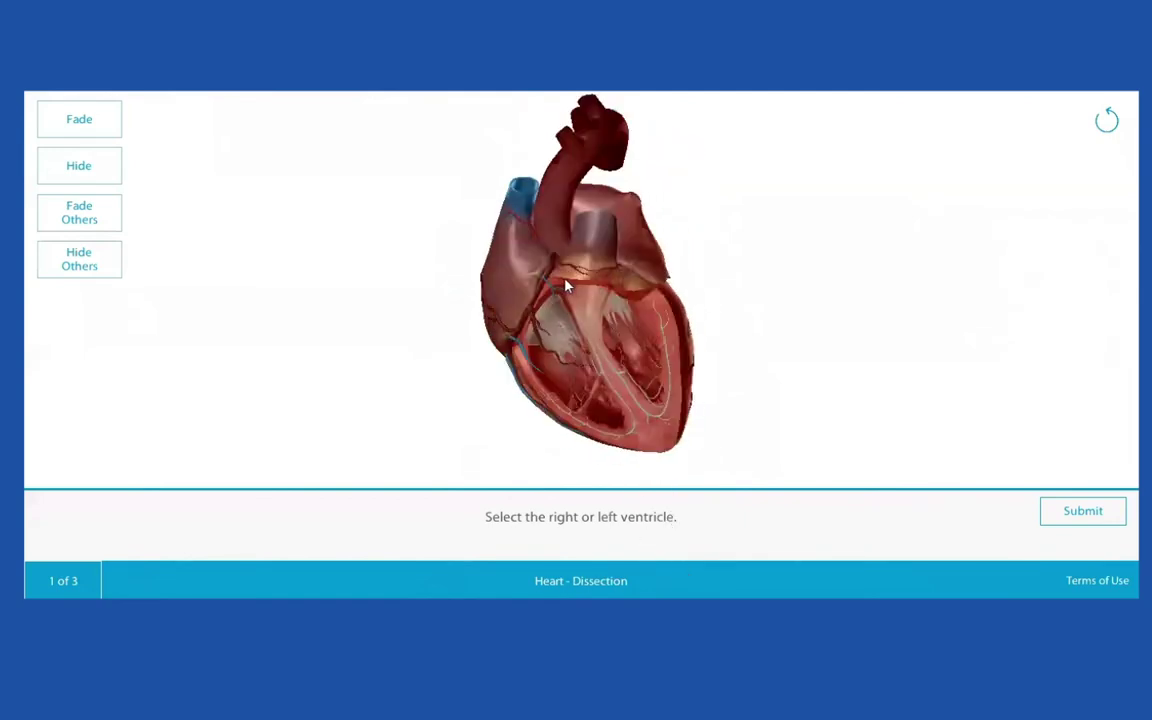
pyautogui.moveTo(573, 338); pyautogui.dragTo(557, 313)
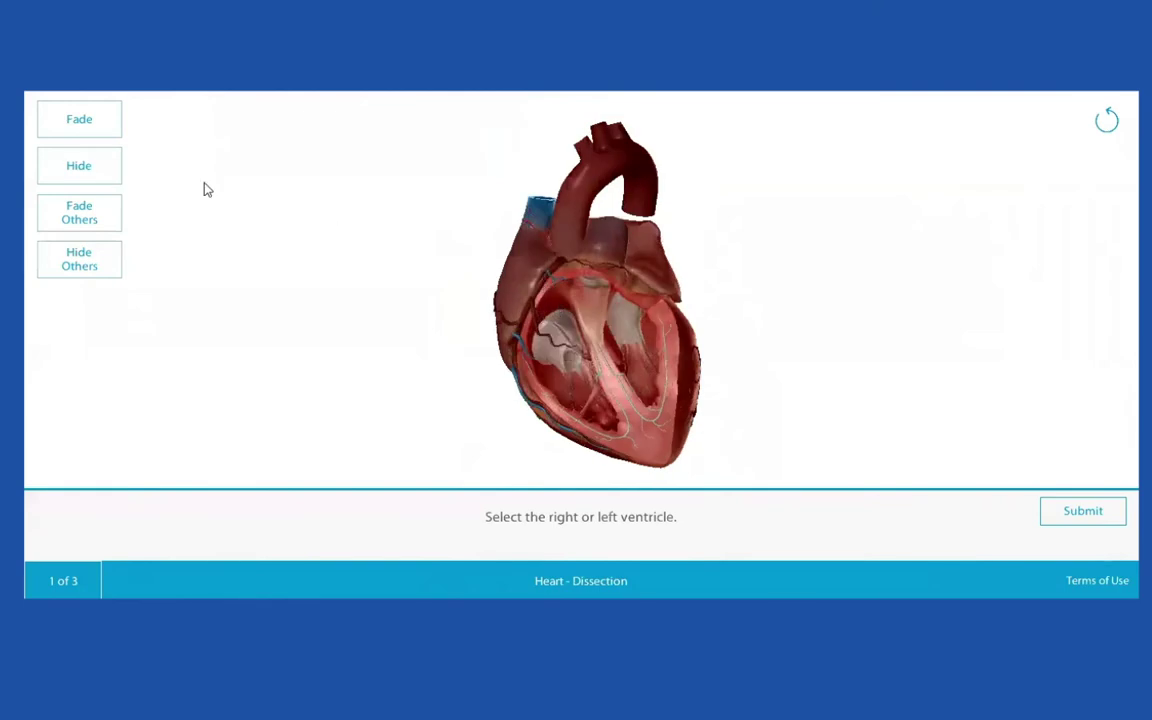
# Step: Fade and hide an outer heart chamber, then pick the ventricle wall for question 1
pyautogui.click(500, 268)
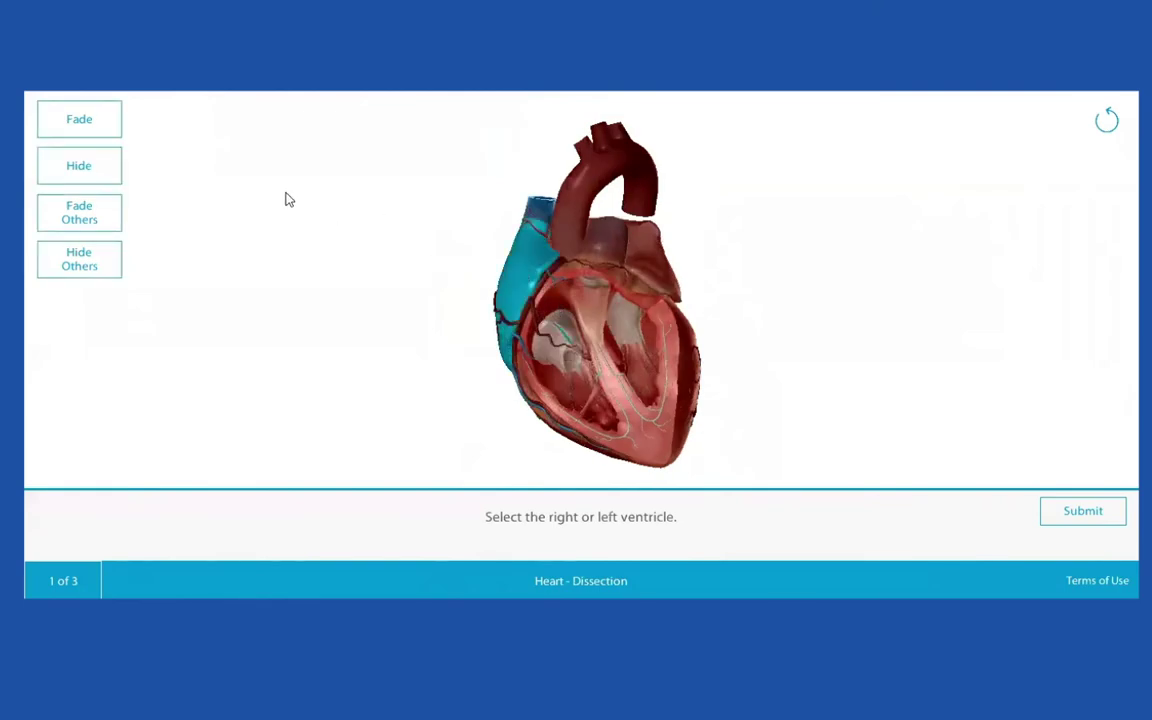
pyautogui.click(95, 124)
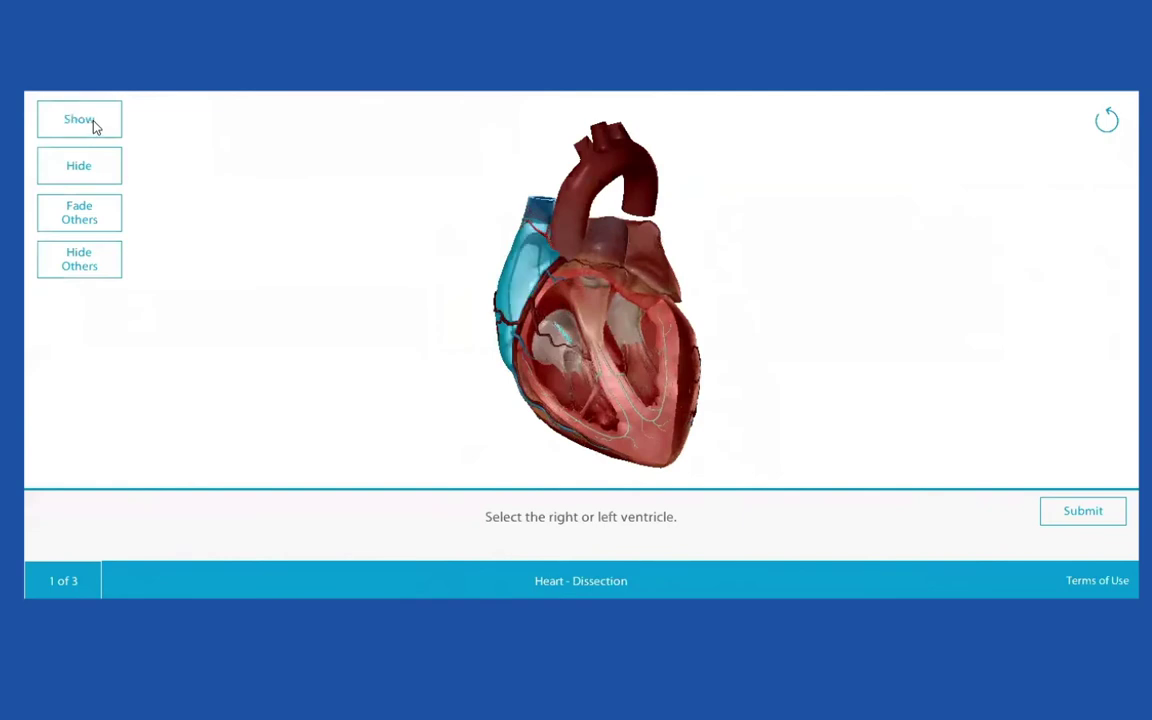
pyautogui.click(95, 176)
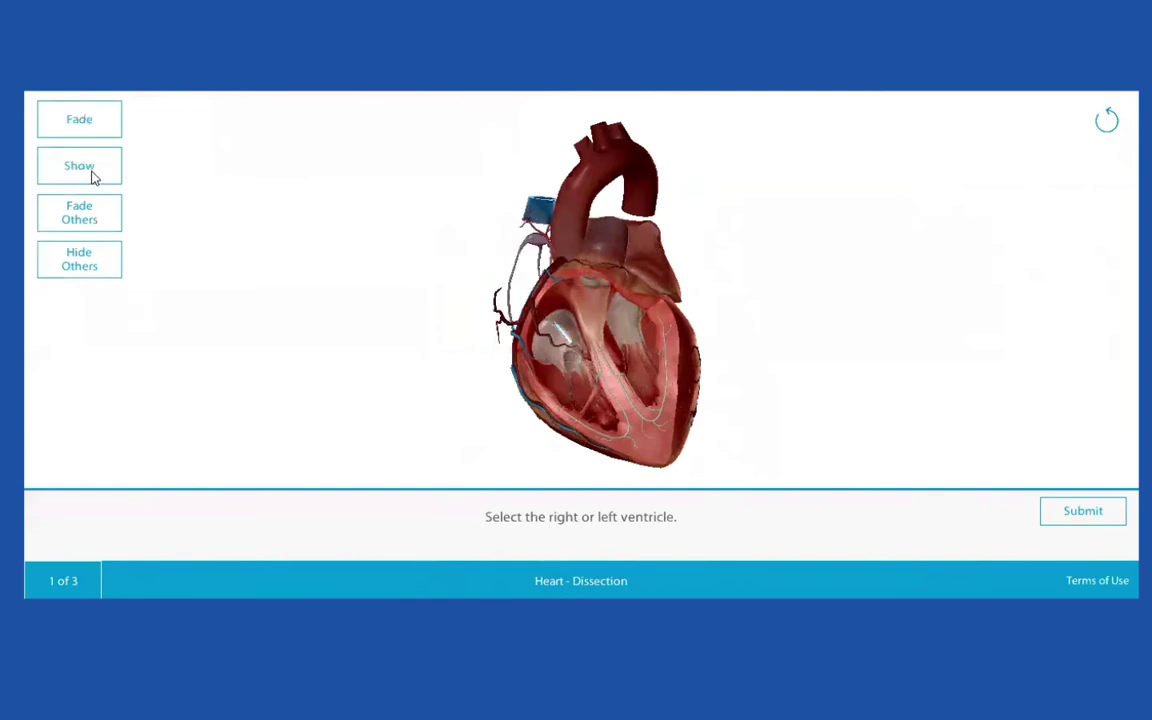
pyautogui.click(672, 373)
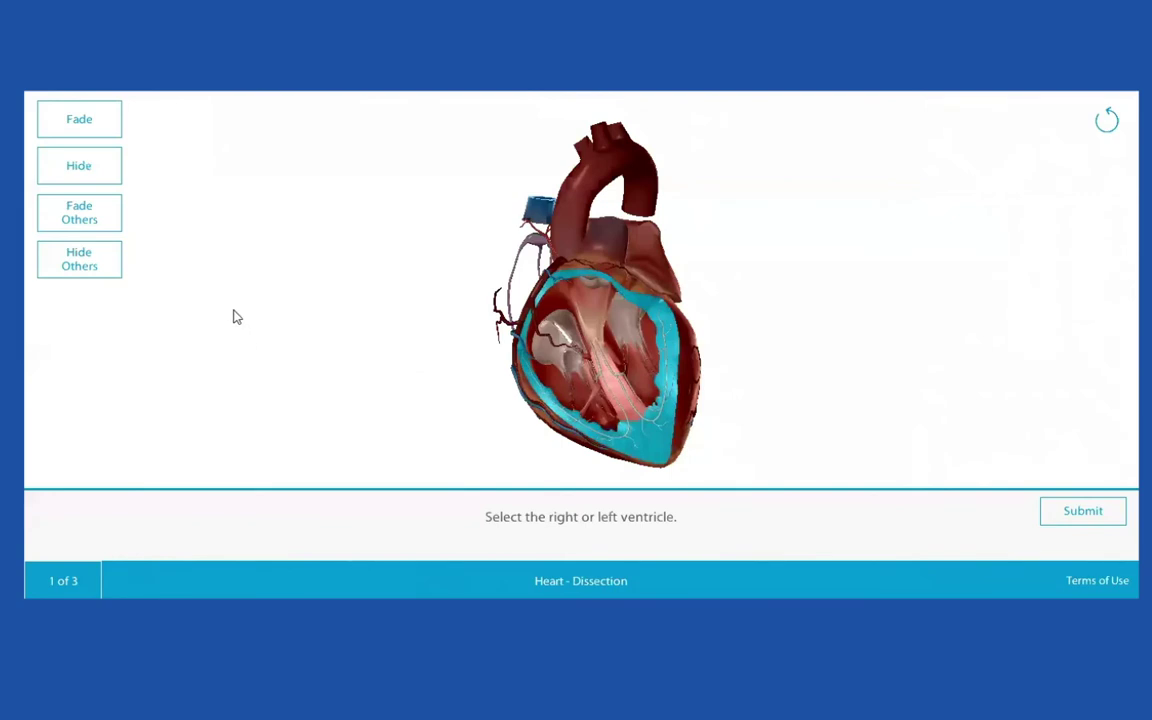
# Step: Submit the ventricle wall, atrium and aorta answers to finish the dissection quiz
pyautogui.click(310, 240)
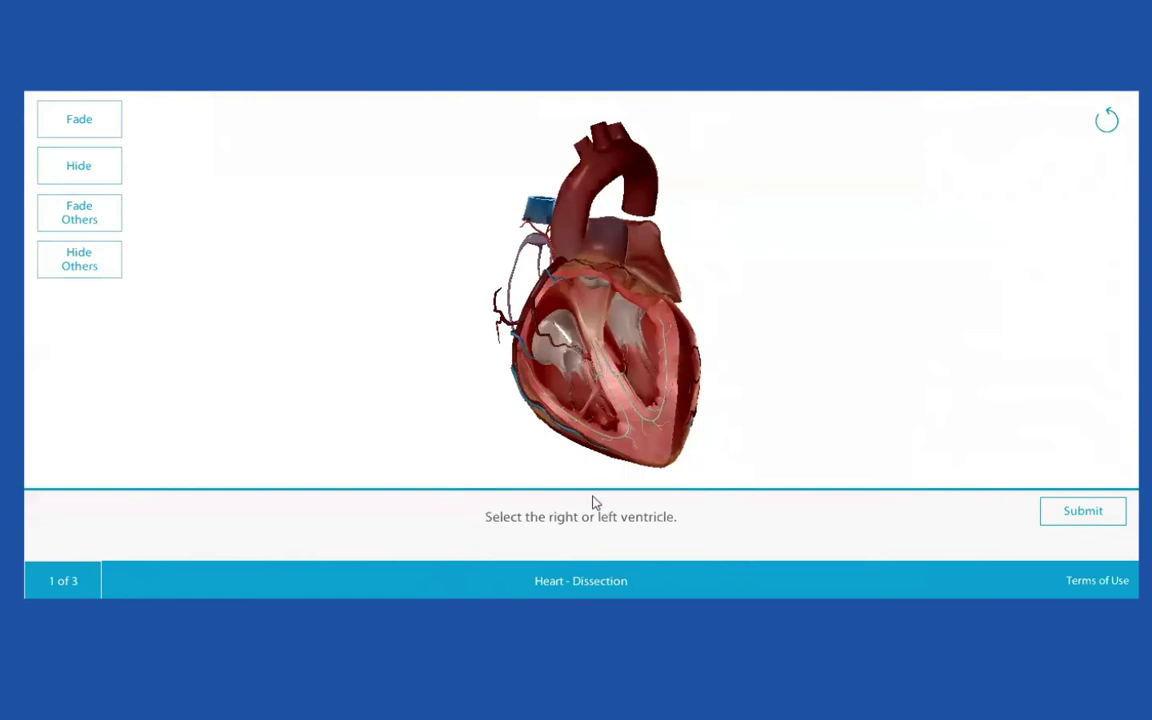
pyautogui.click(689, 381)
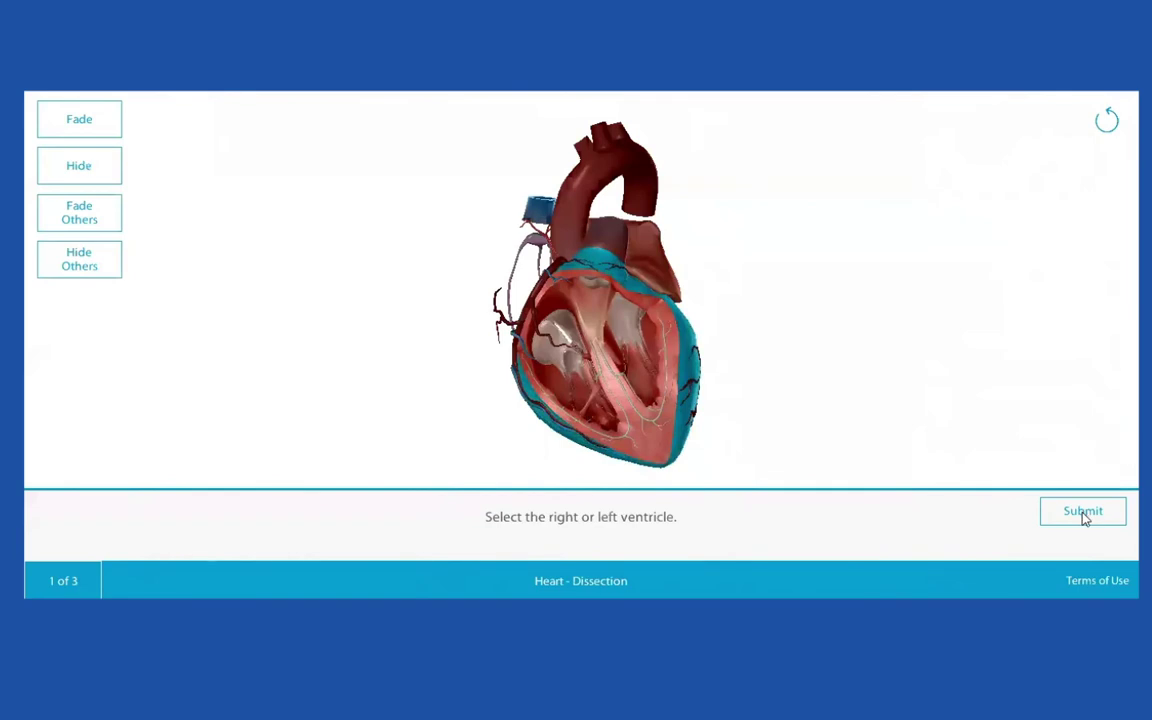
pyautogui.click(907, 517)
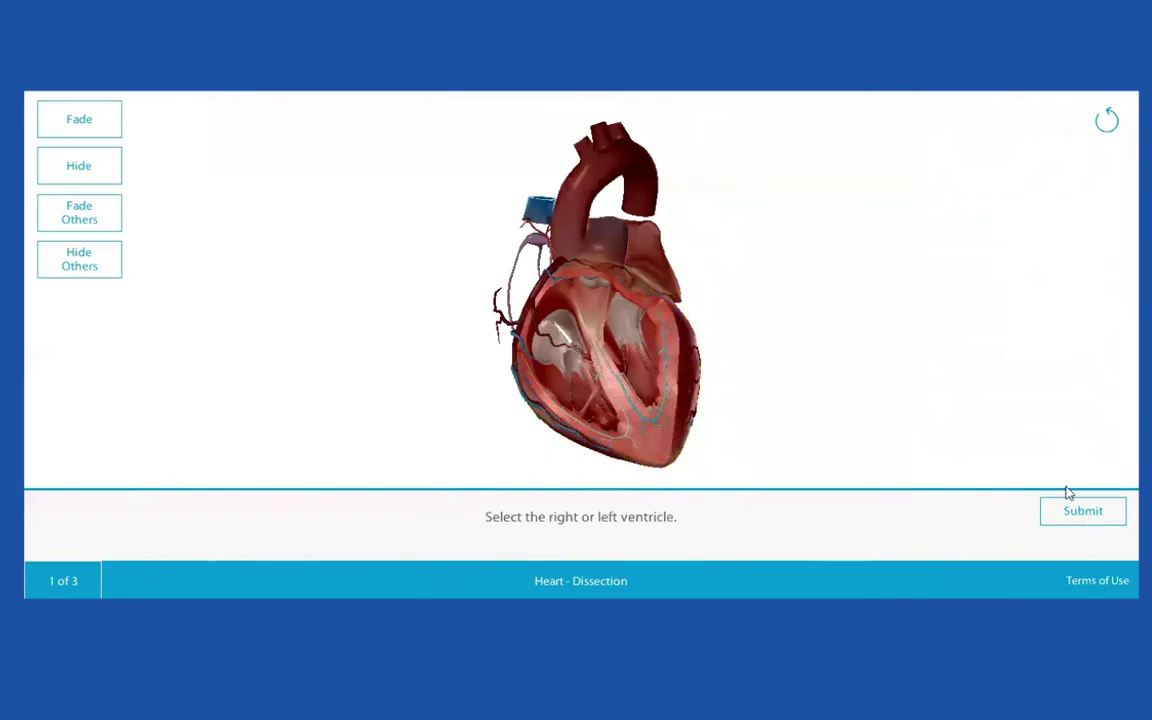
pyautogui.click(677, 376)
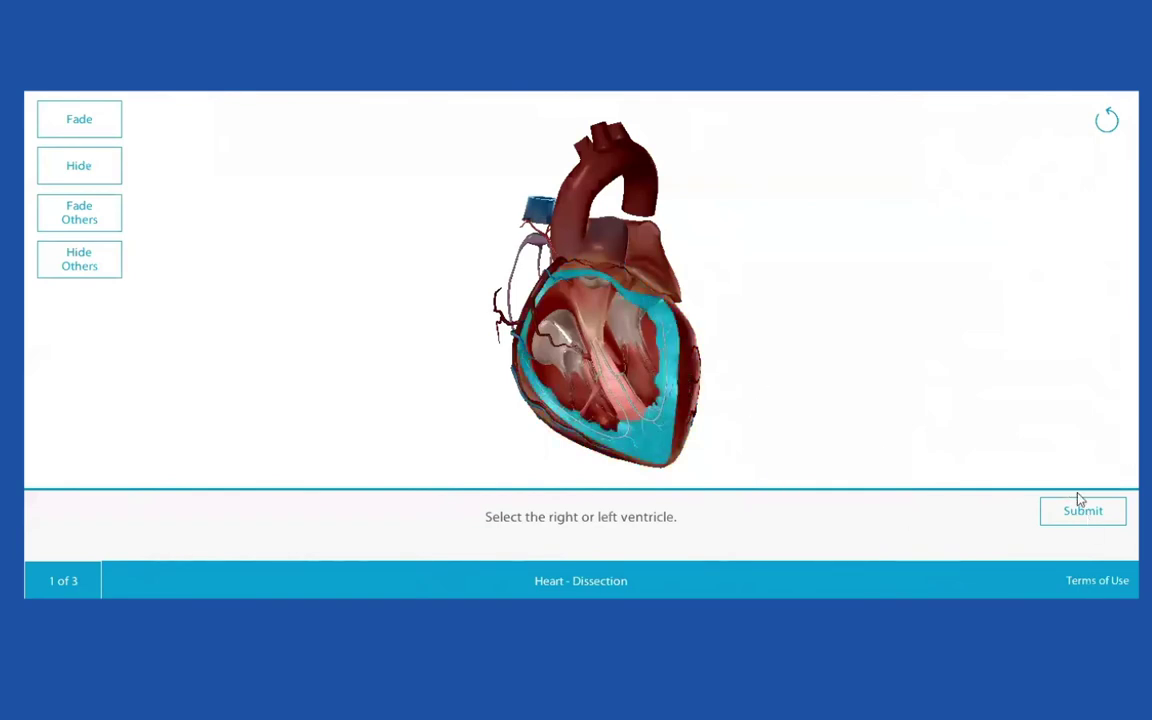
pyautogui.click(1073, 518)
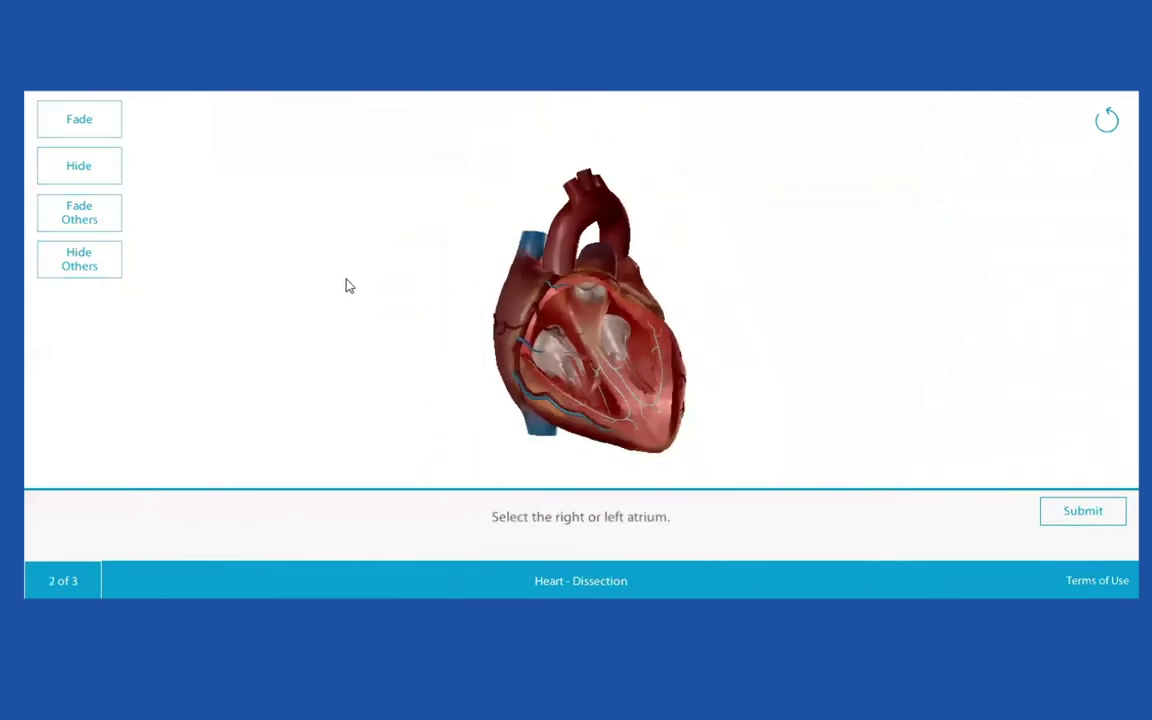
pyautogui.click(644, 375)
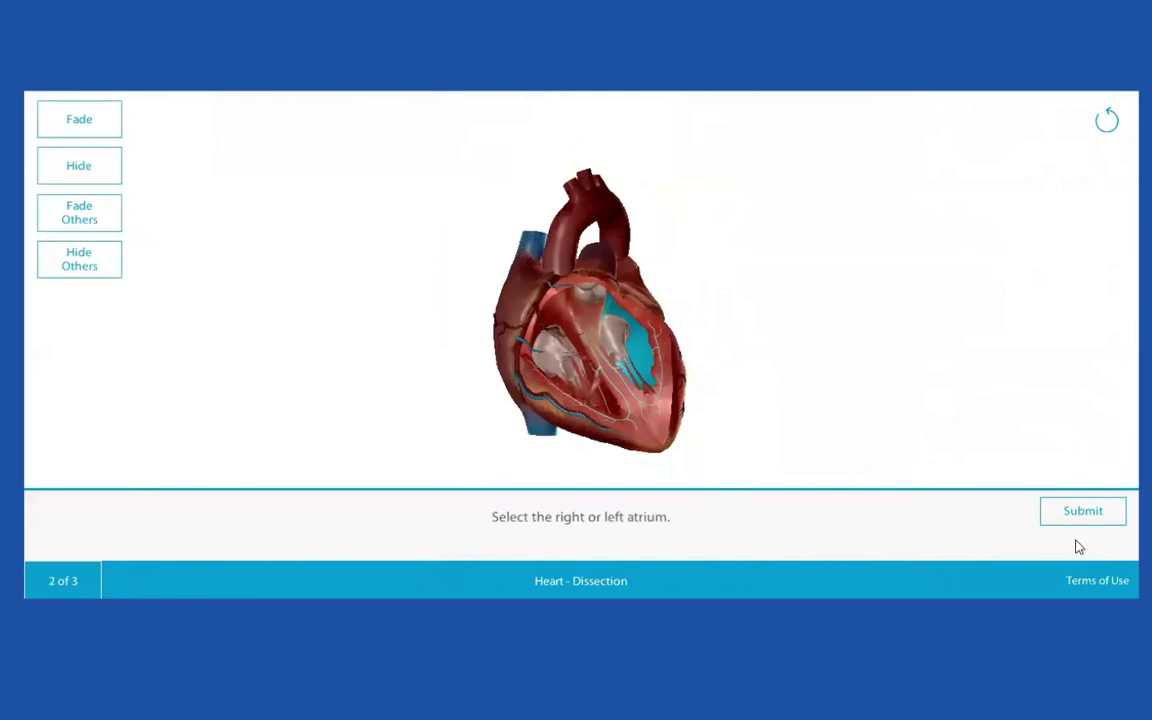
pyautogui.click(1100, 515)
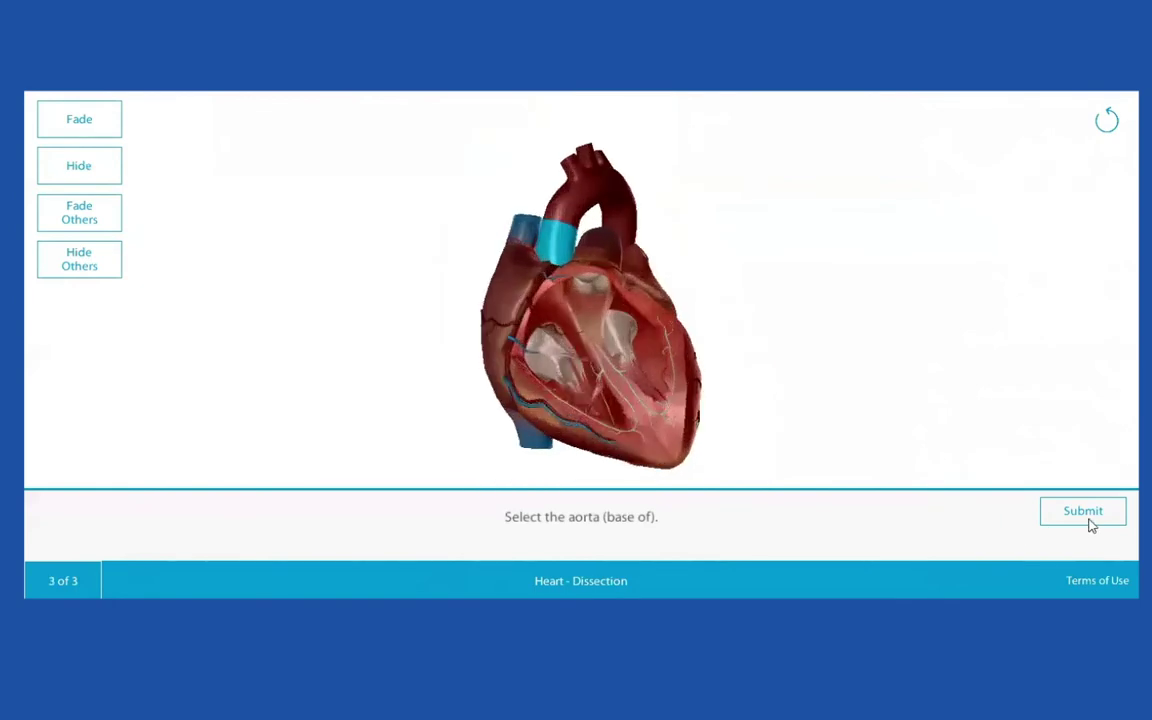
pyautogui.click(1091, 525)
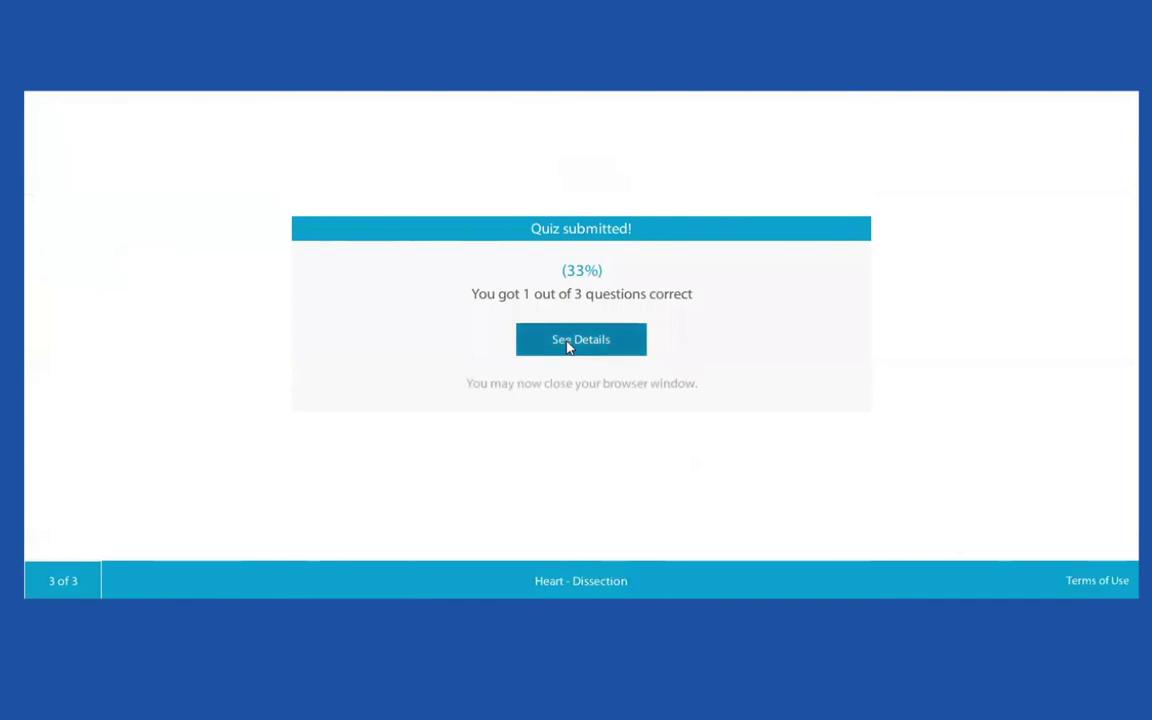
# Step: Review the quiz result details, then return to the Assignments page
pyautogui.click(567, 341)
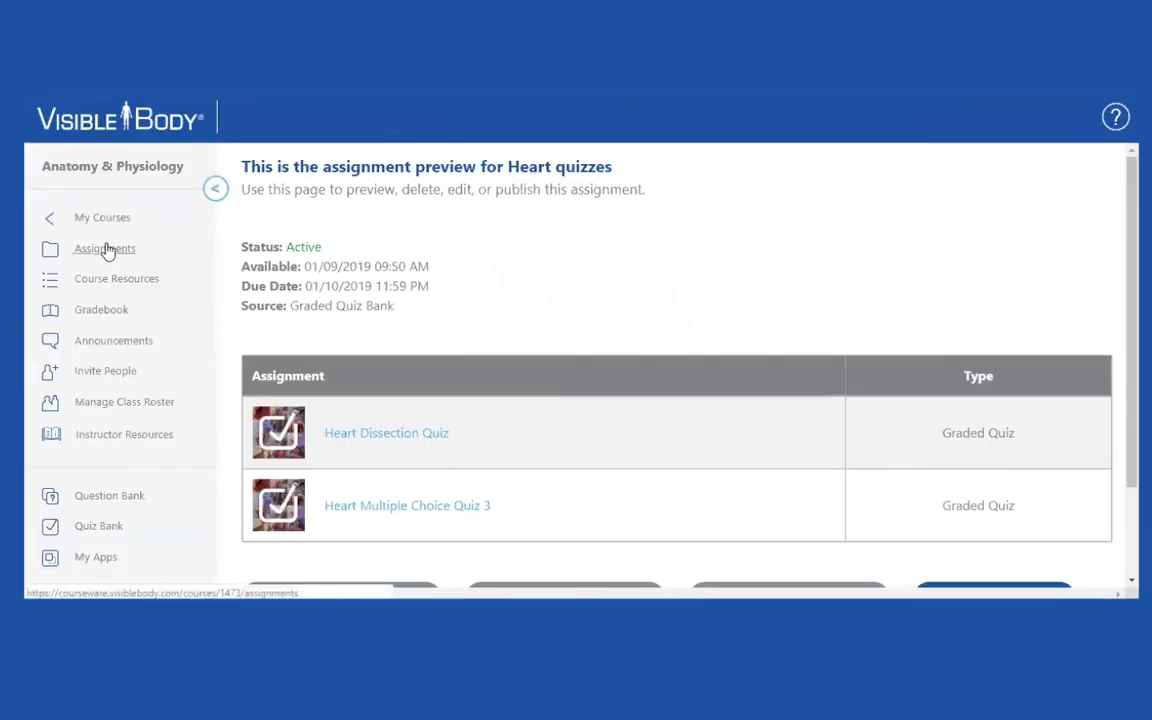
pyautogui.click(103, 248)
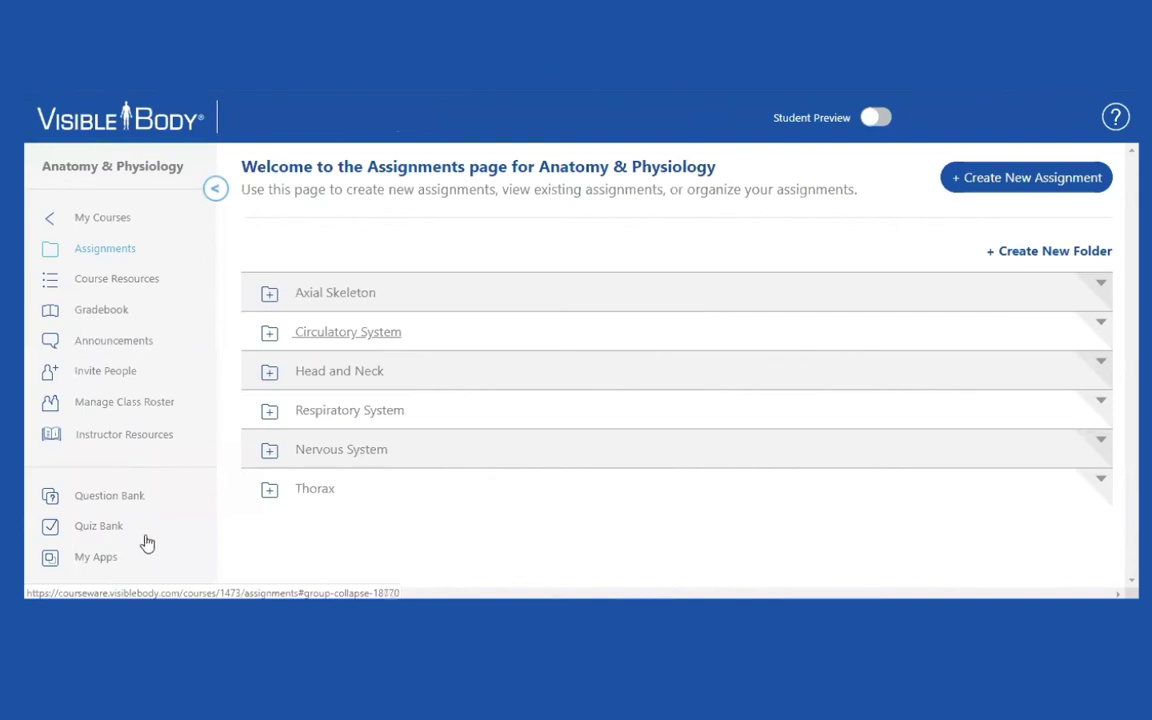
# Step: Filter the Quiz Bank to the Circulatory system topic and browse the subtopic choices
pyautogui.click(110, 531)
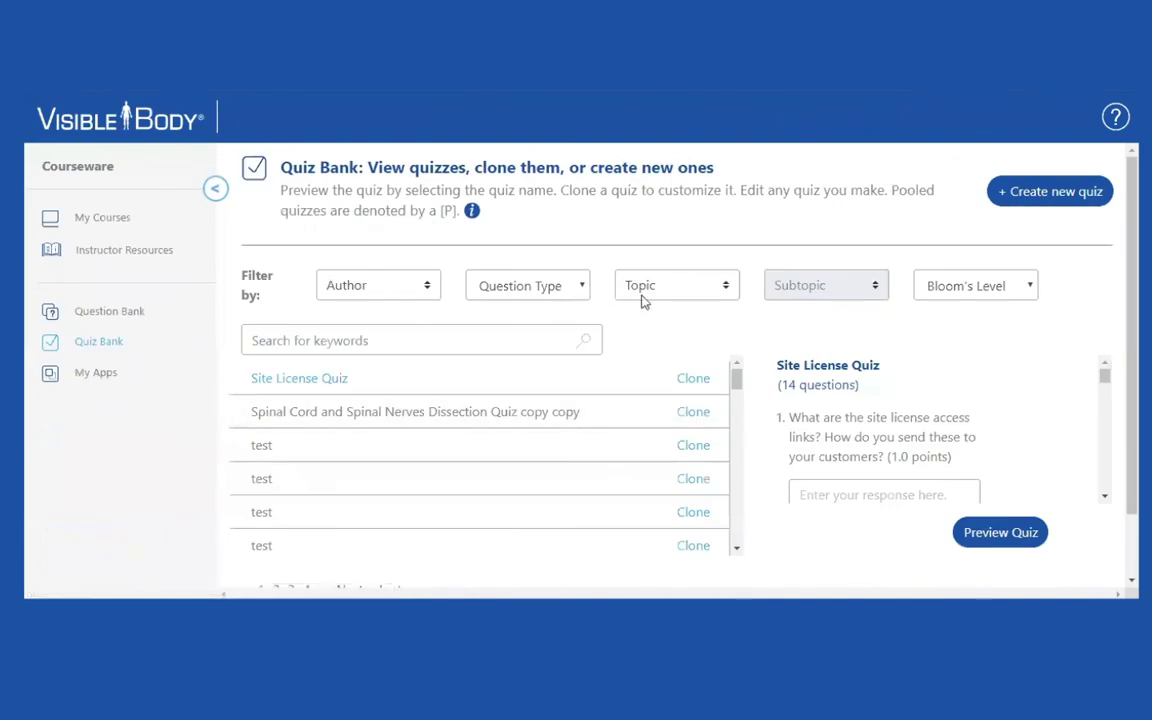
pyautogui.click(727, 288)
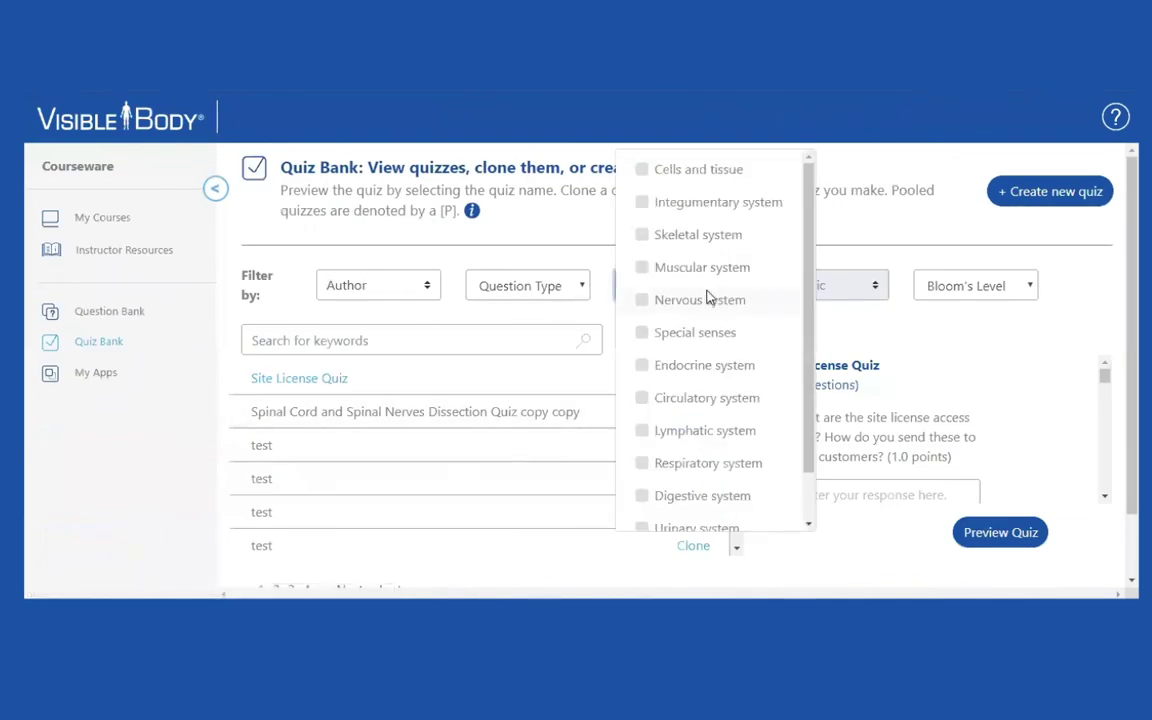
pyautogui.click(642, 399)
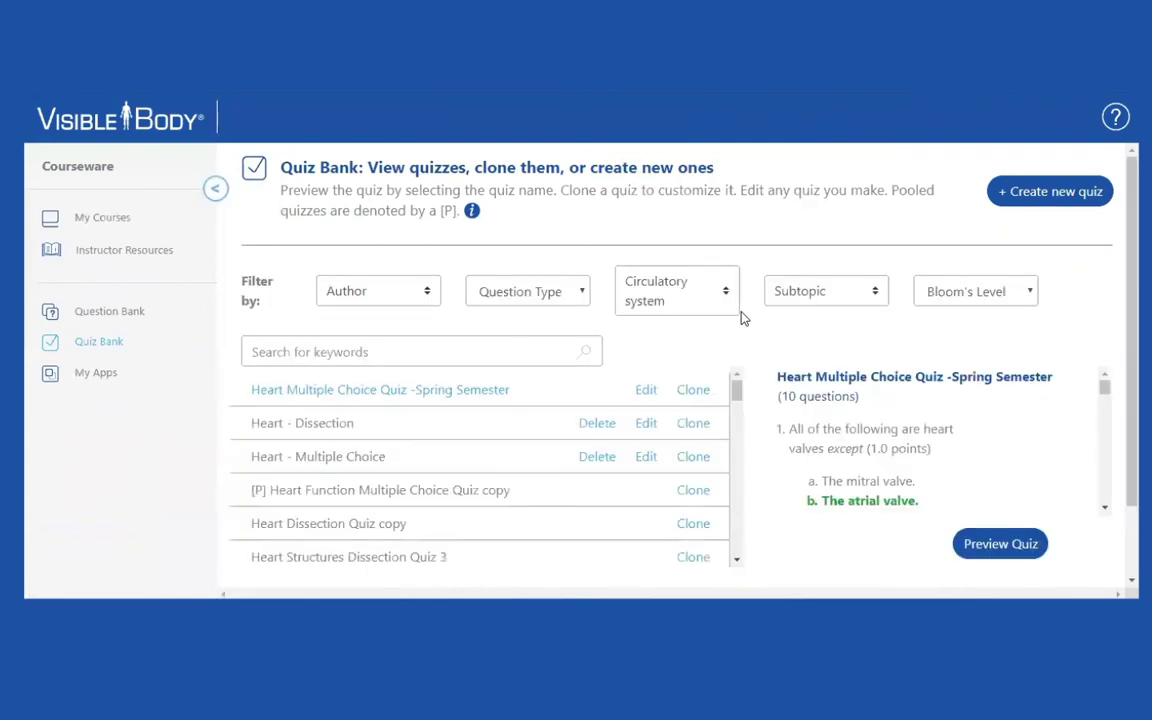
pyautogui.click(876, 294)
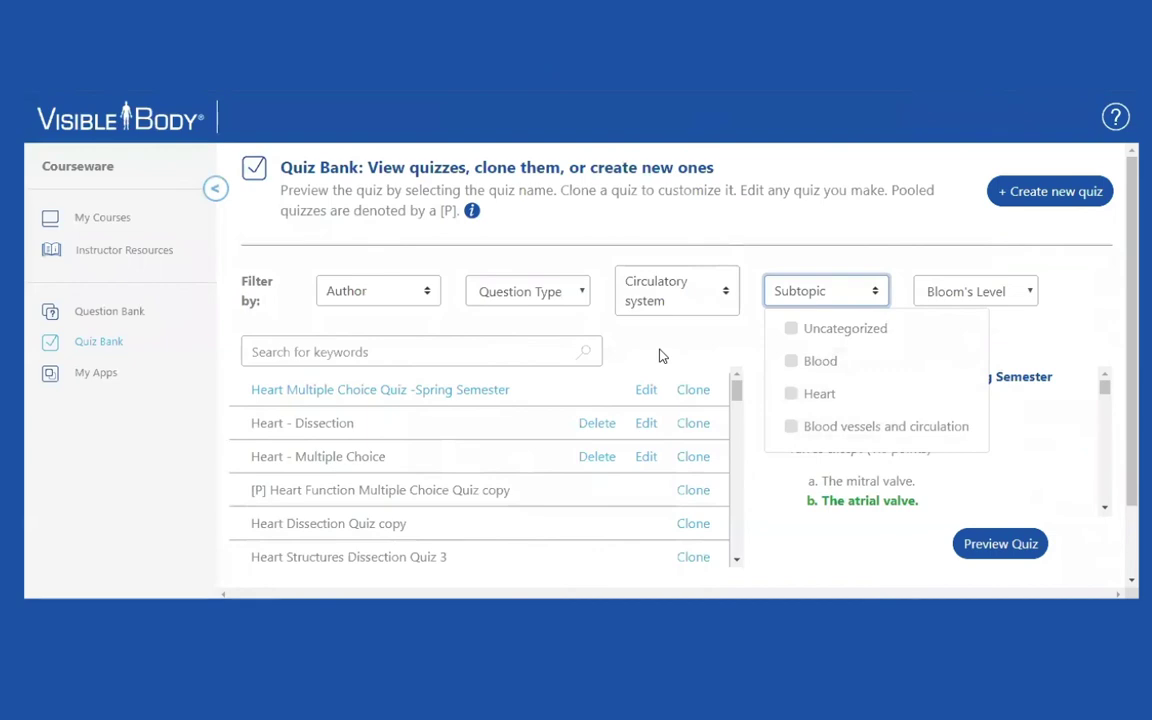
pyautogui.scroll(-2, 660, 354)
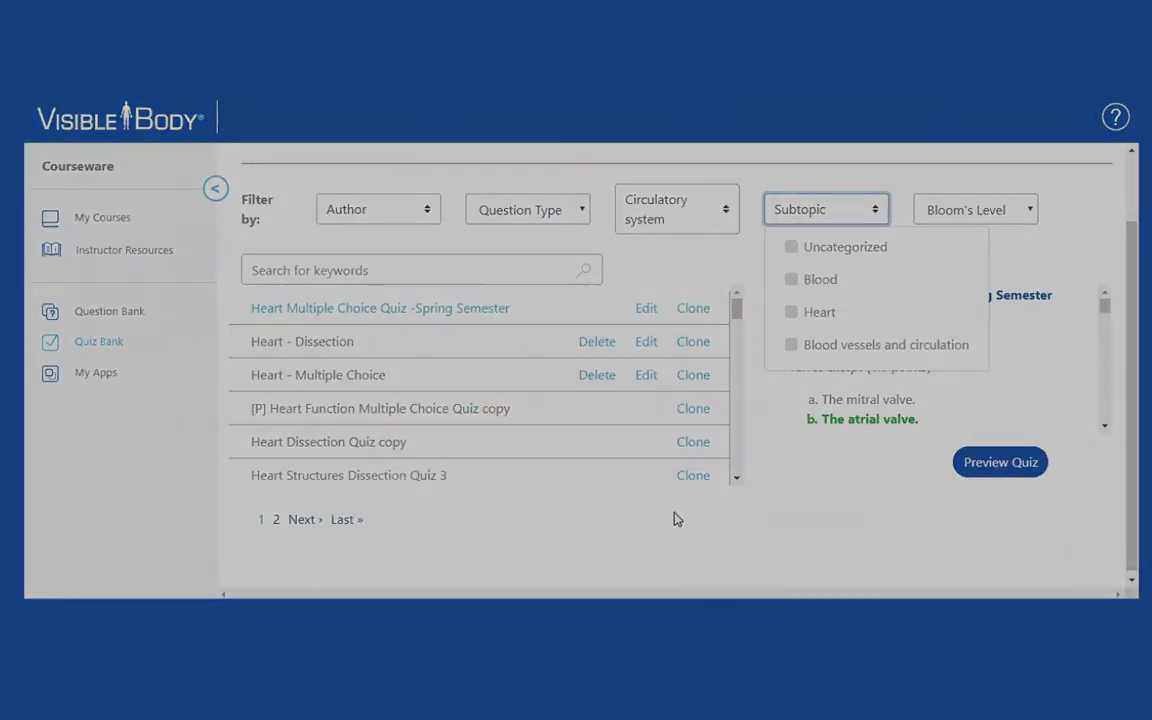